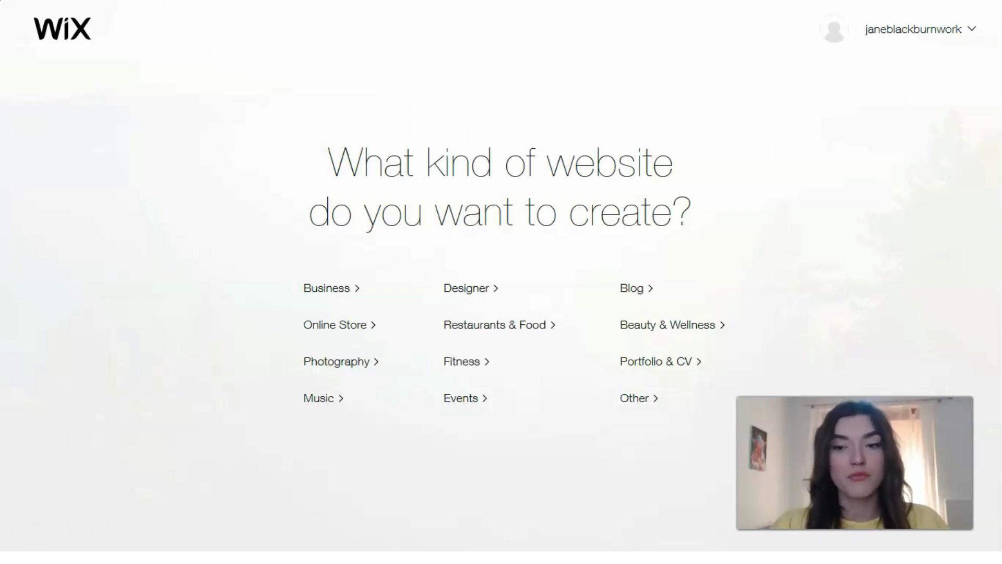
Step: Choose Fitness as the kind of website and opt to create it with the Editor from a template
left_click(451, 367)
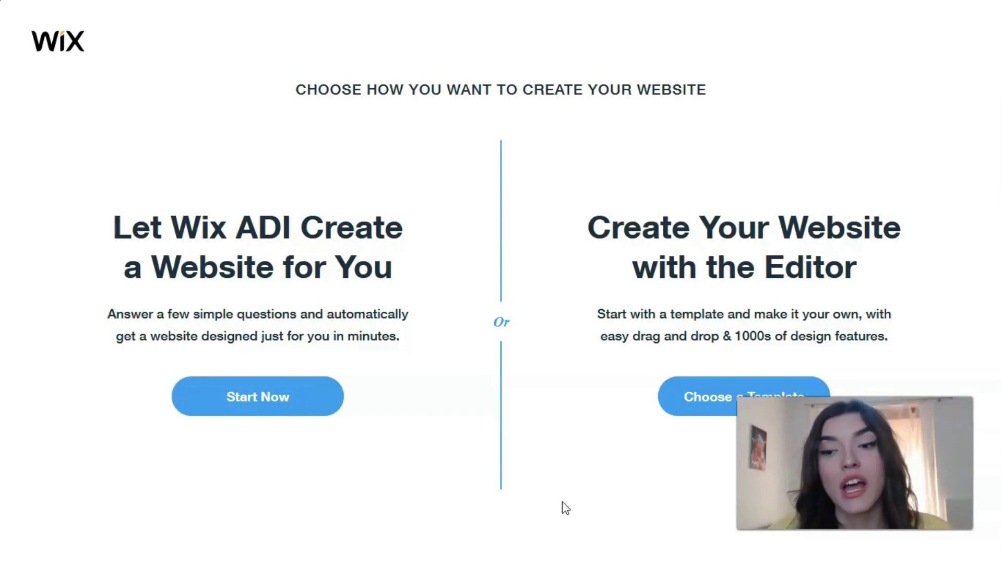
left_click(685, 410)
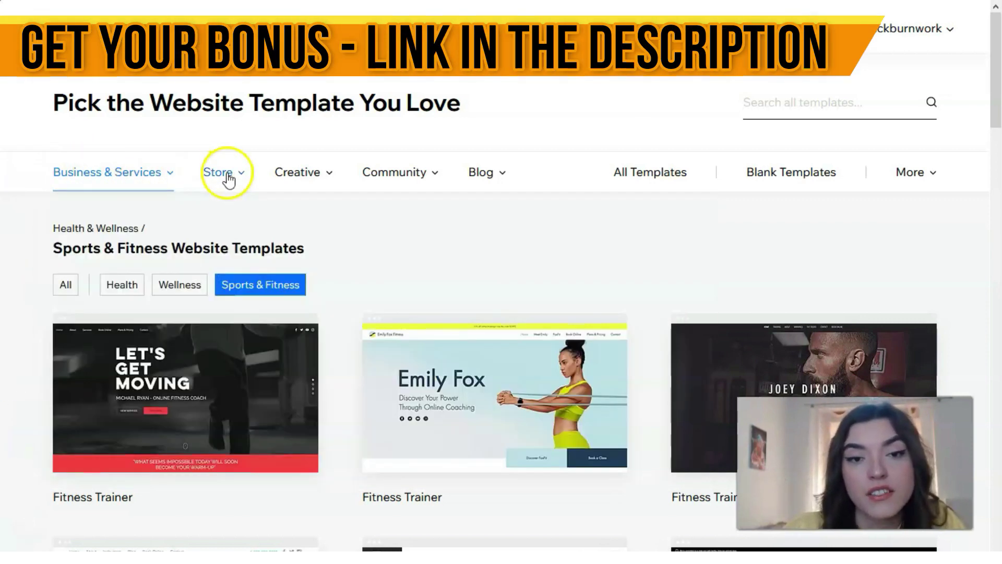
Step: Look over the template categories and the first page of Sports & Fitness website templates
mouse_move(252, 179)
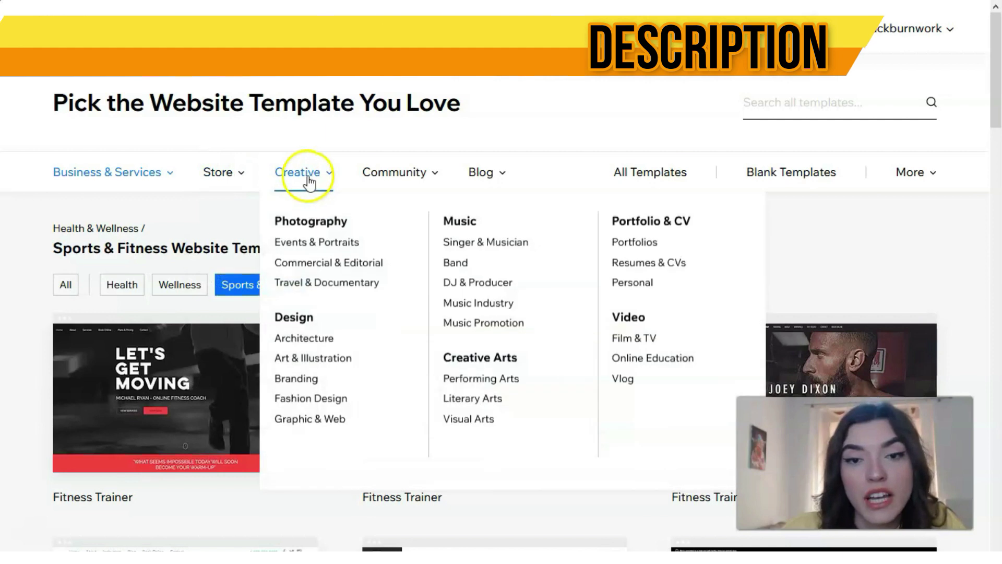
mouse_move(489, 189)
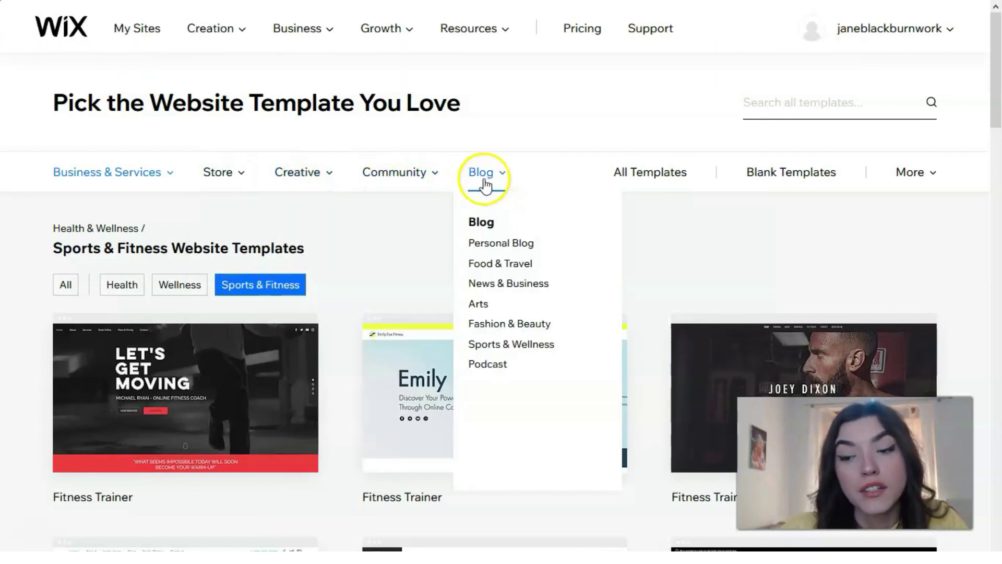
mouse_move(308, 197)
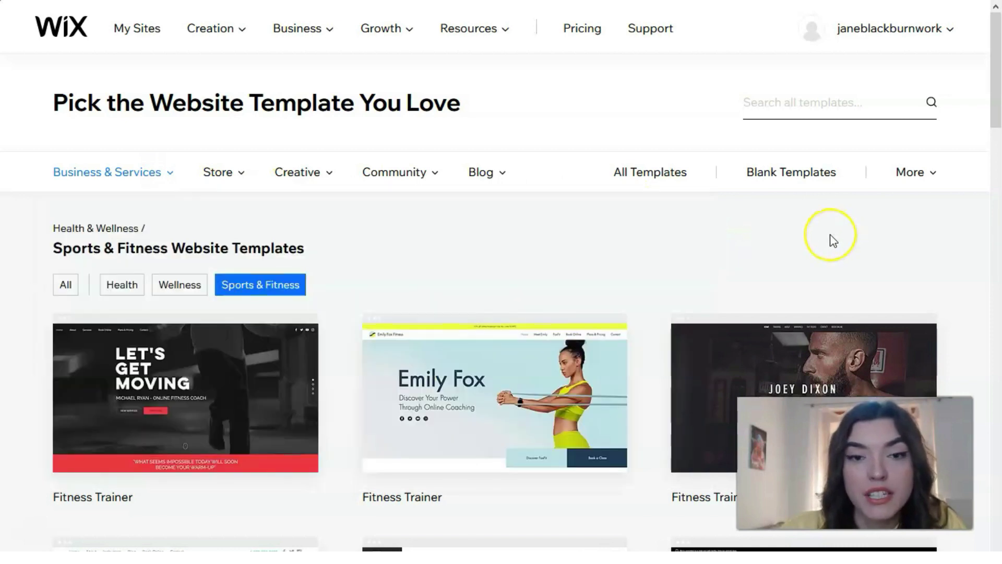
left_click(820, 239)
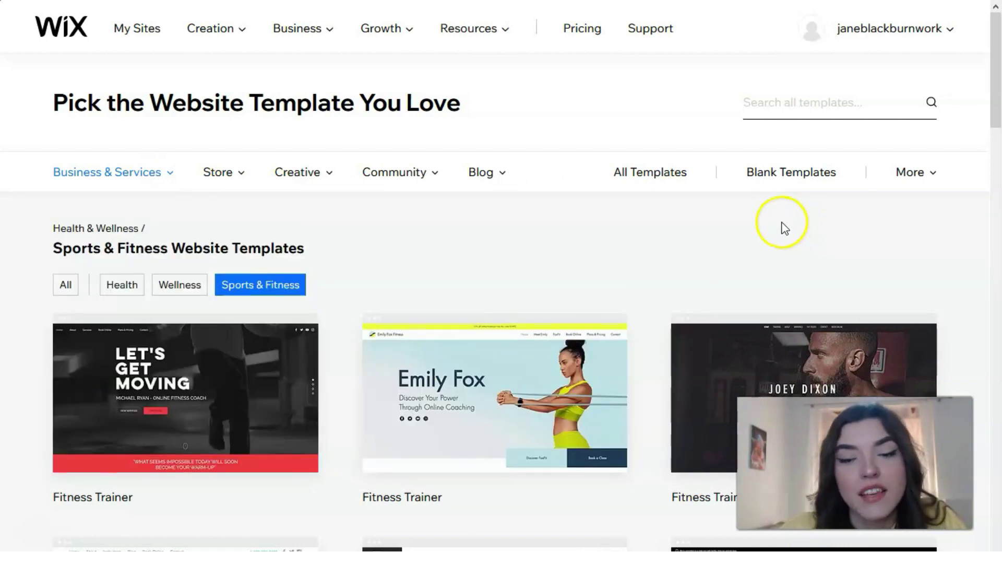
scroll(785, 228, "down", 4)
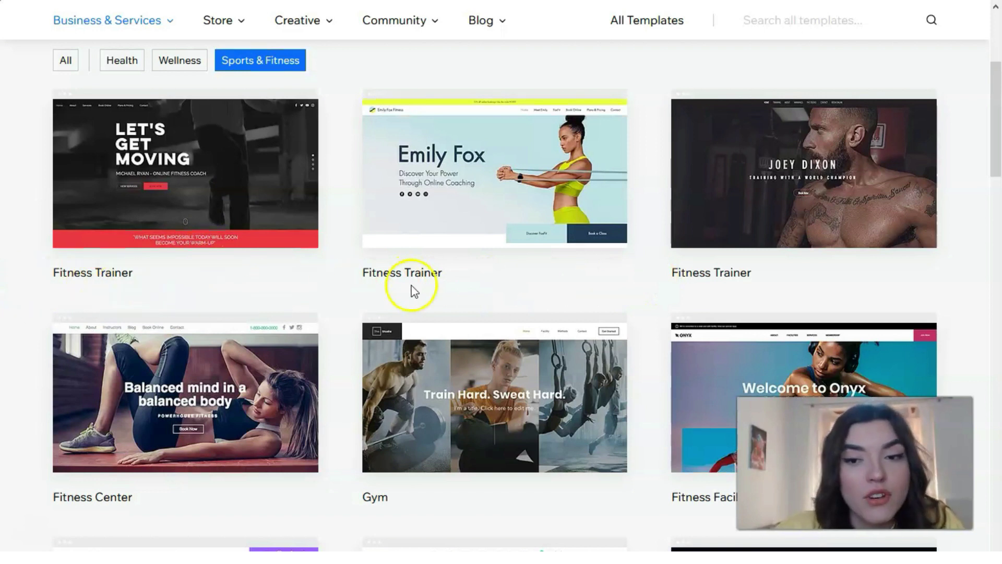
scroll(661, 303, "down", 4)
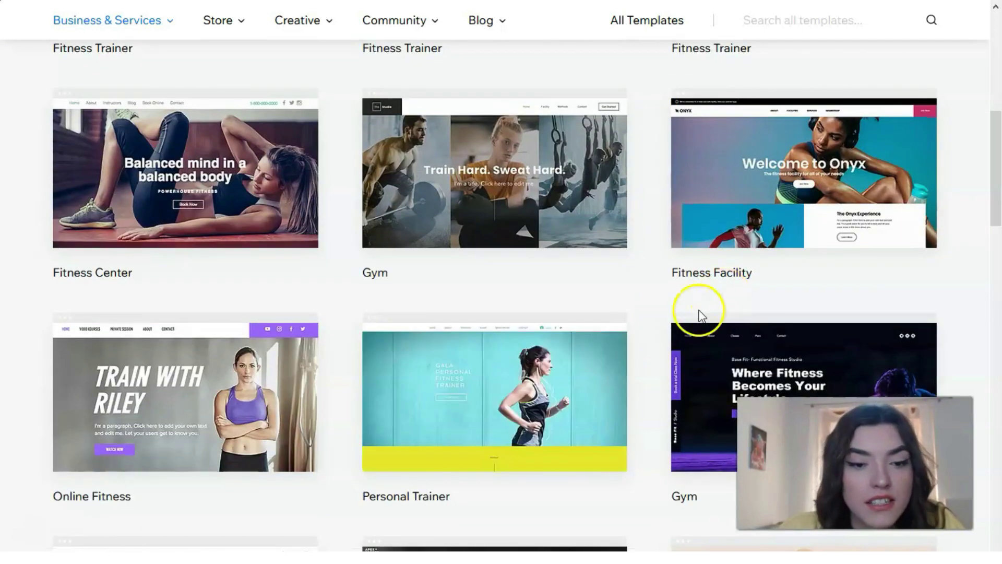
scroll(287, 526, "down", 4)
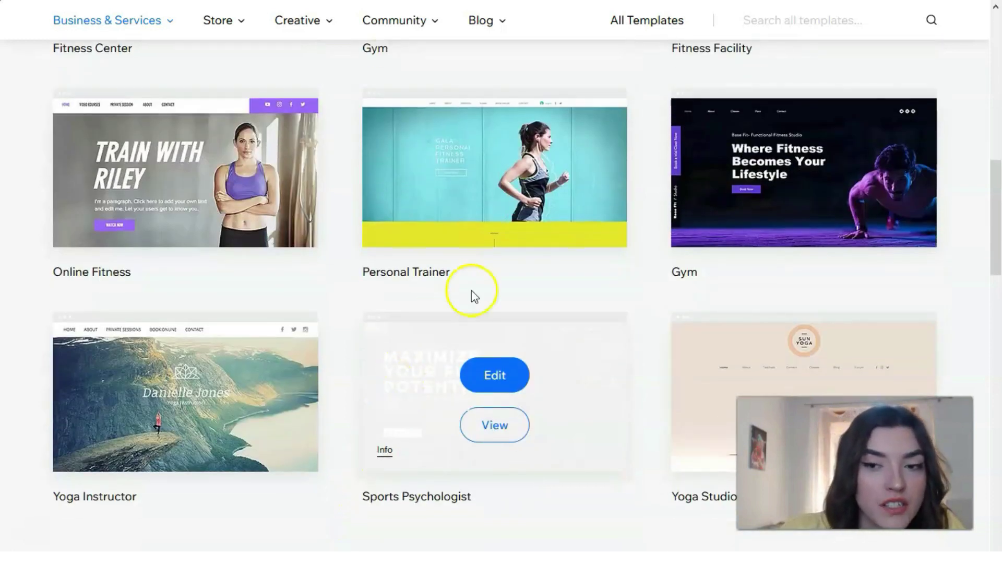
scroll(615, 263, "down", 2)
scroll(589, 257, "down", 3)
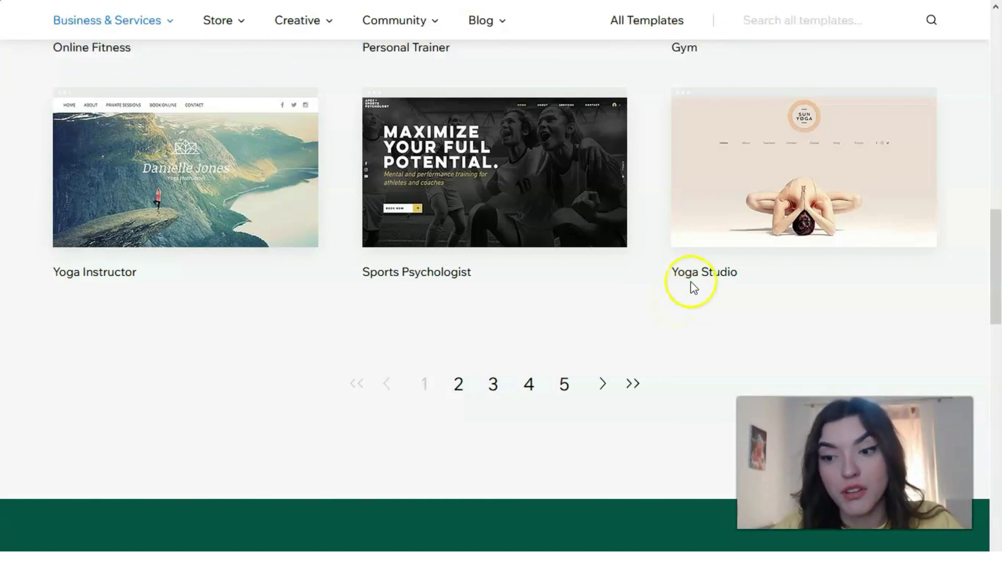
scroll(652, 313, "up", 10)
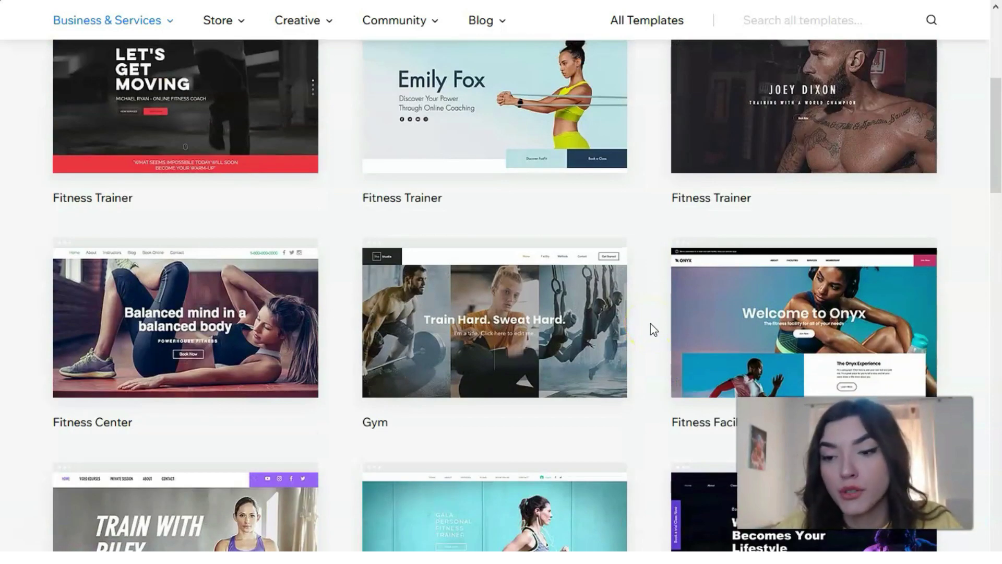
scroll(662, 322, "up", 5)
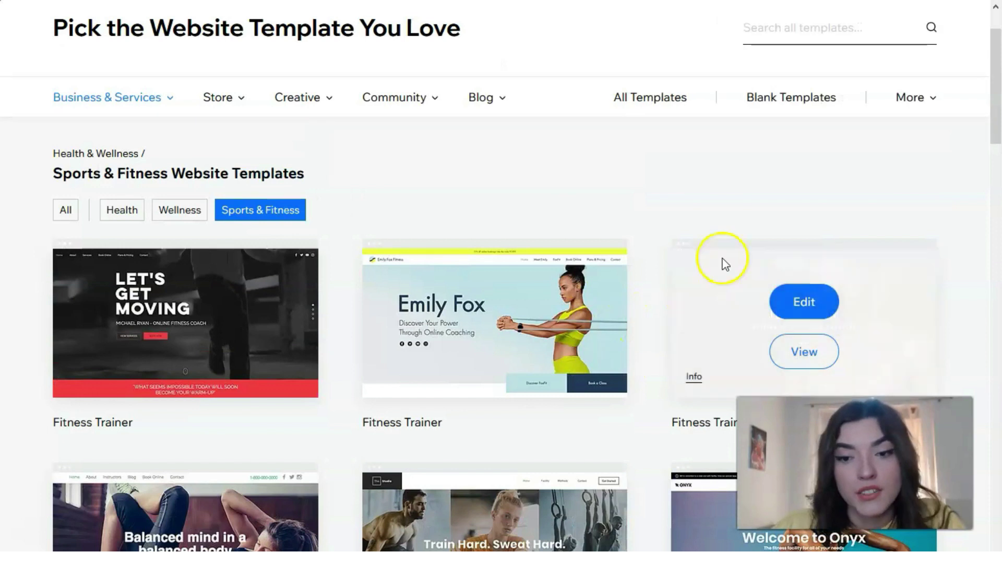
Step: Open the full demo of the light-blue Fitness Trainer template showing a woman with a resistance band
mouse_move(490, 298)
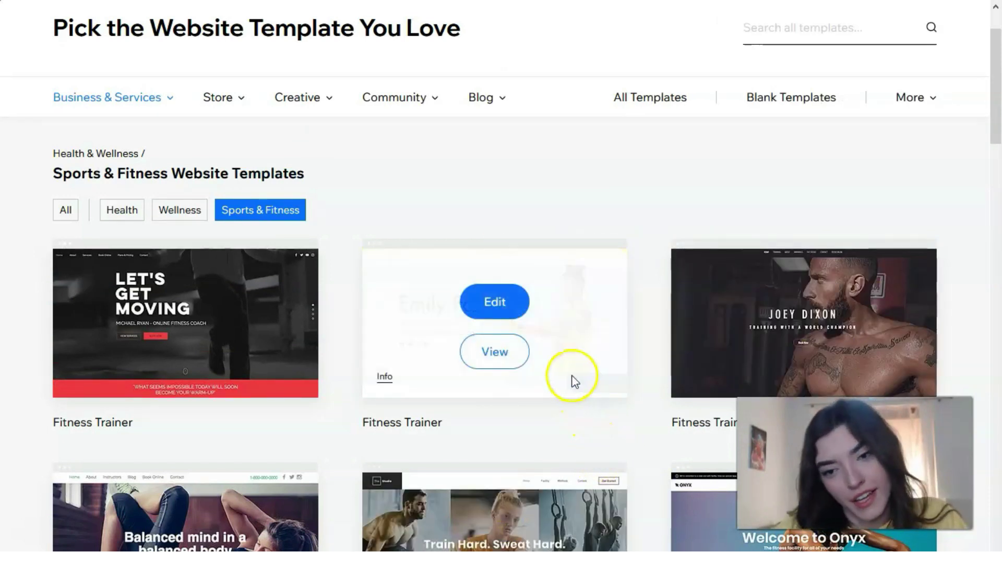
left_click(498, 360)
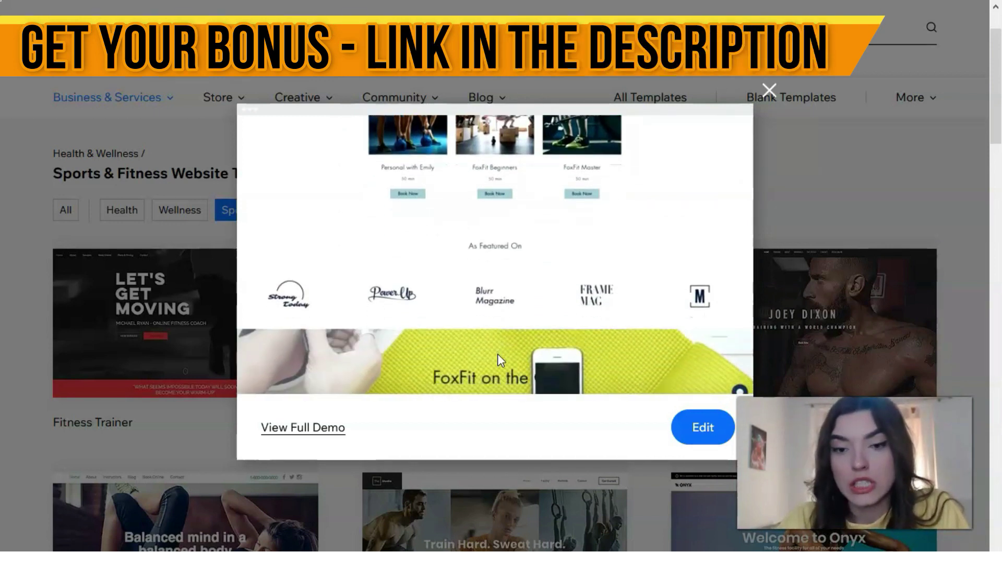
left_click(271, 427)
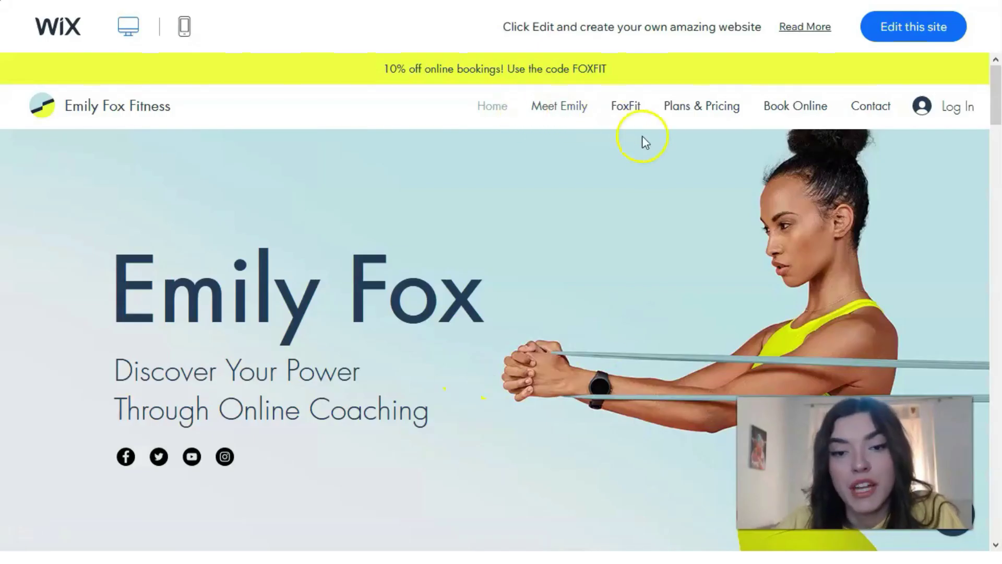
Step: Examine the Fitness Trainer demo's home page from the hero section through to the Get in Touch form
scroll(175, 282, "down", 3)
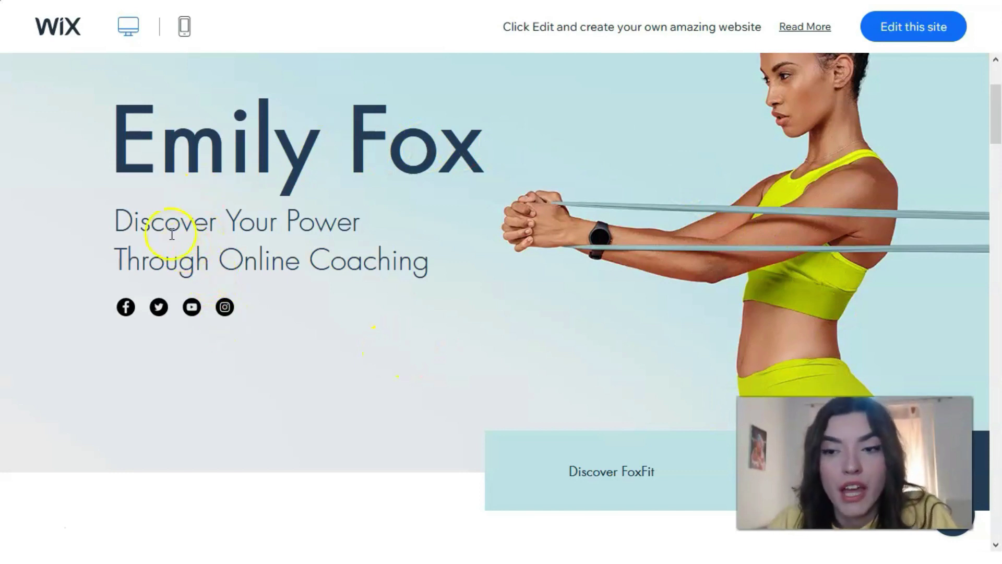
scroll(174, 240, "down", 2)
scroll(157, 237, "up", 3)
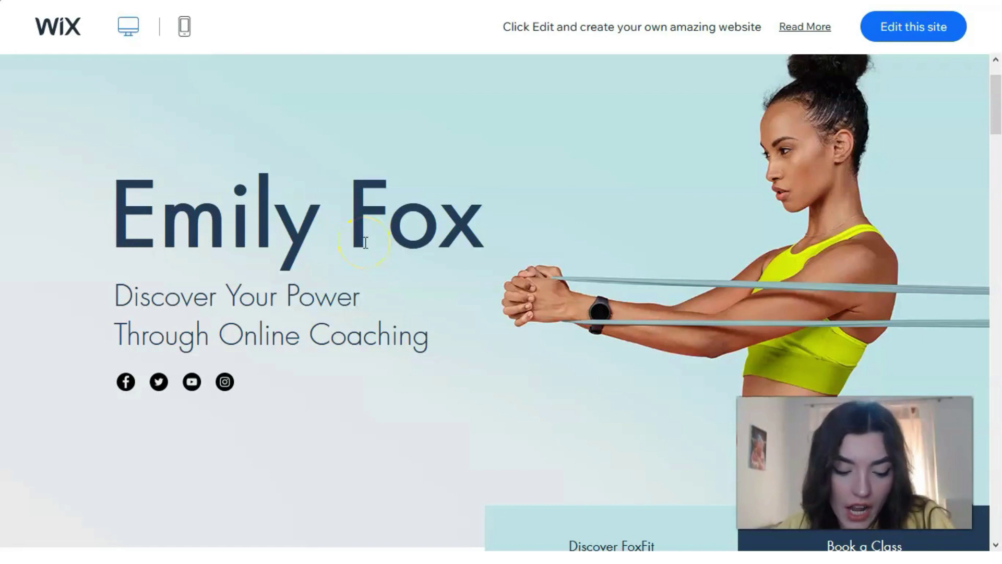
scroll(364, 248, "down", 6)
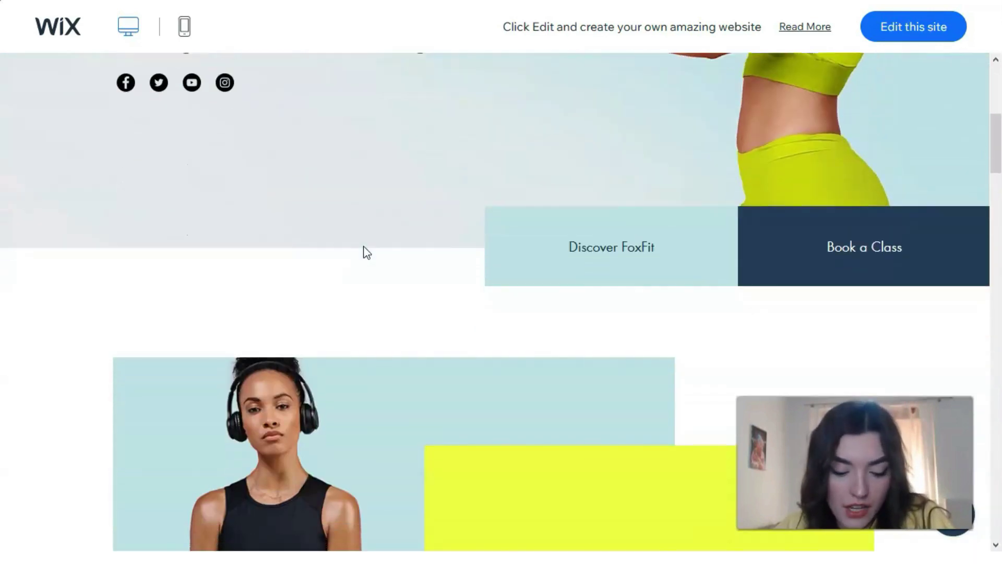
scroll(364, 247, "down", 4)
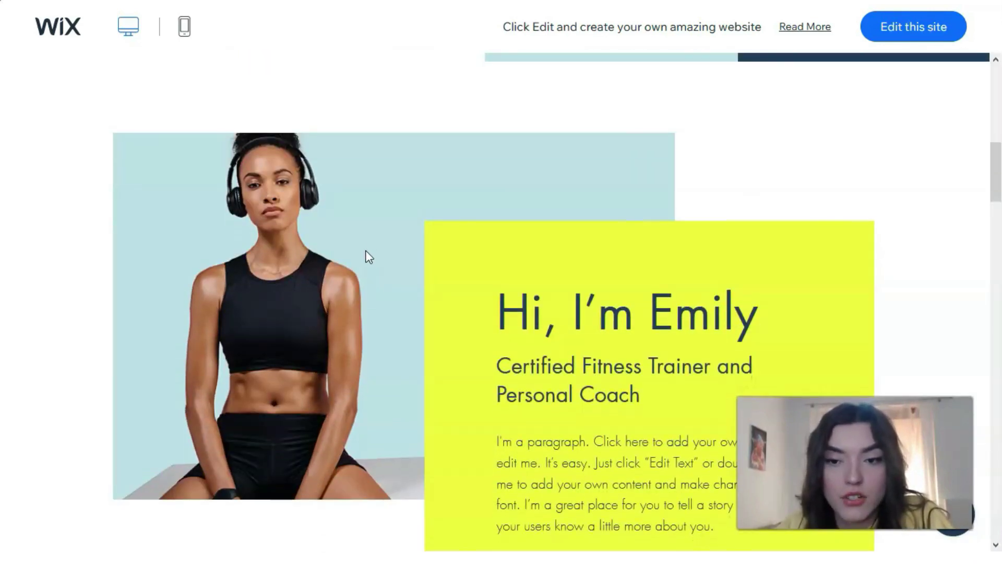
scroll(338, 241, "down", 4)
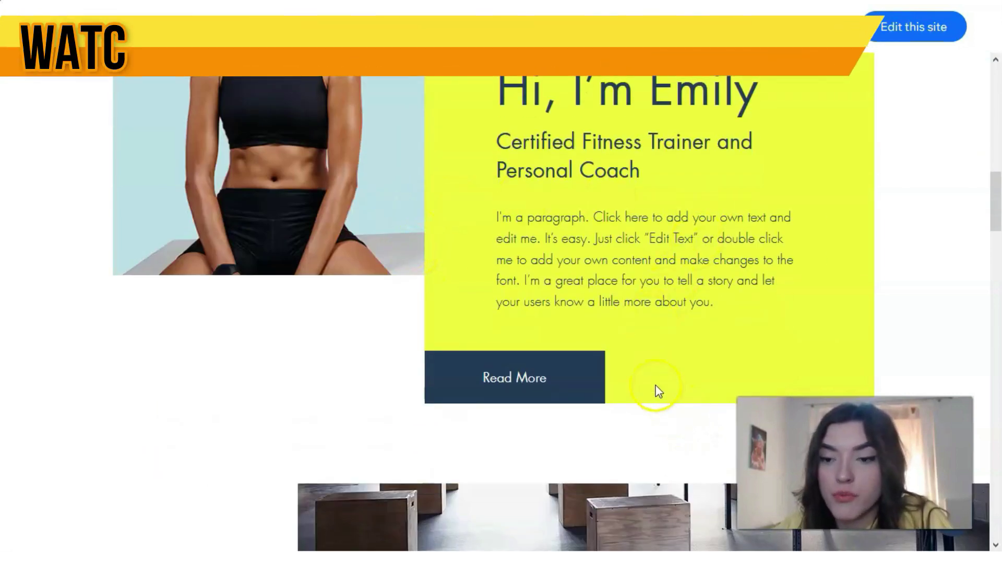
scroll(521, 350, "down", 2)
scroll(509, 346, "down", 2)
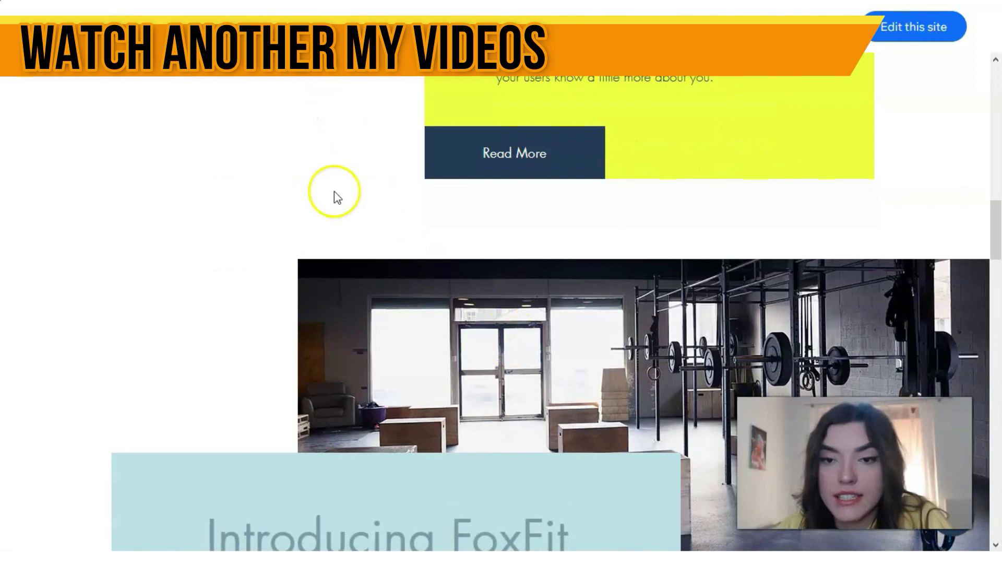
scroll(324, 225, "down", 5)
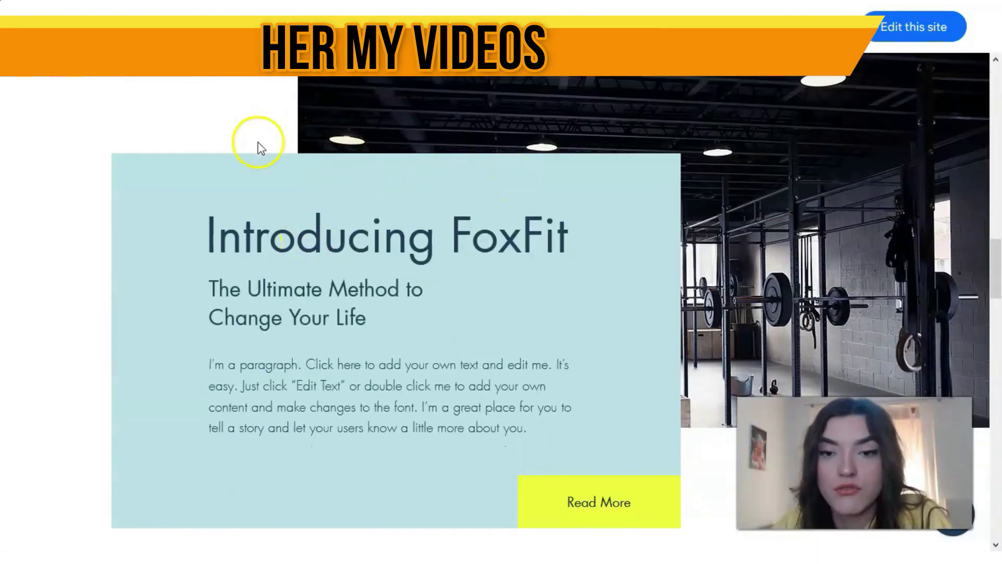
scroll(485, 298, "down", 15)
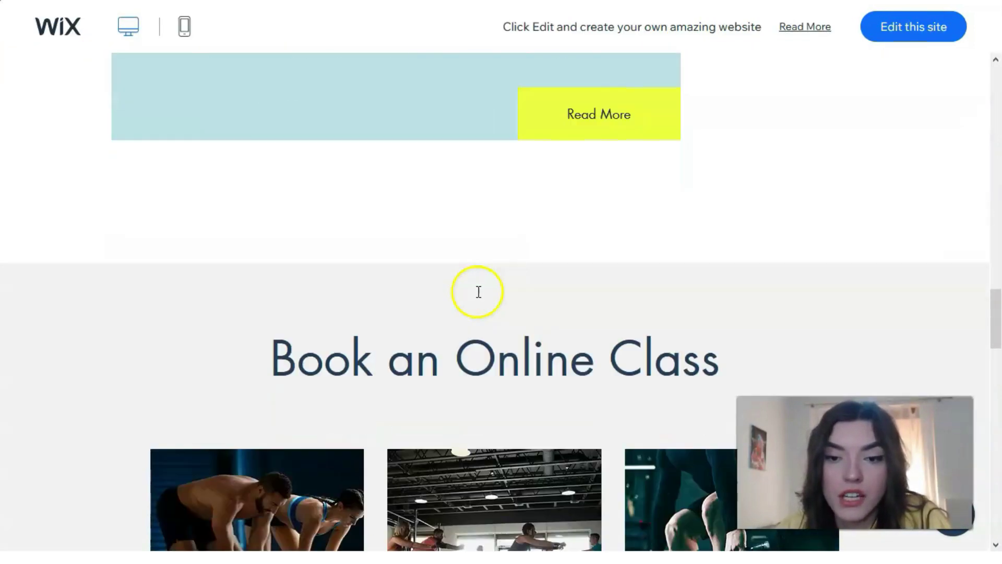
scroll(479, 288, "down", 10)
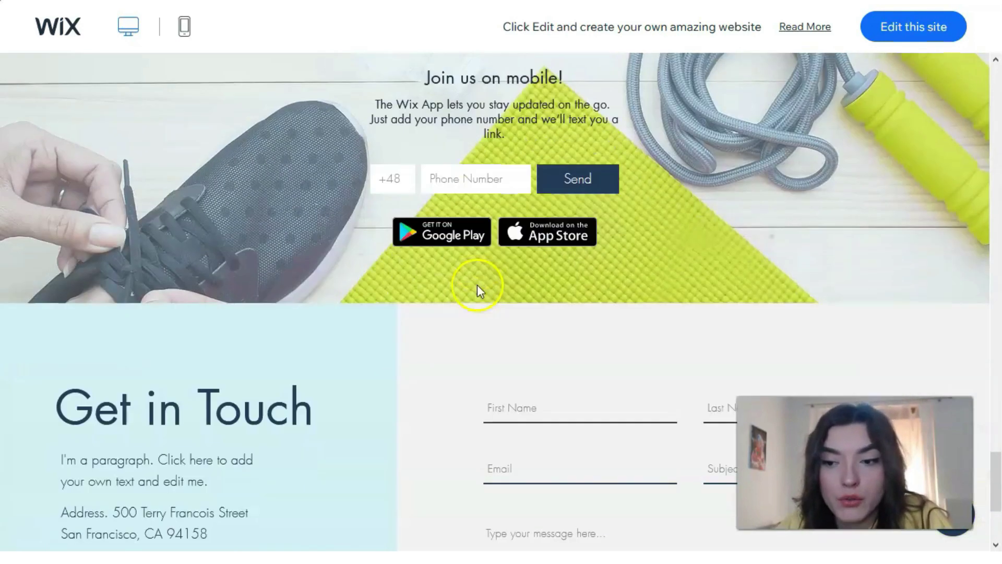
scroll(478, 288, "up", 9)
scroll(478, 285, "up", 15)
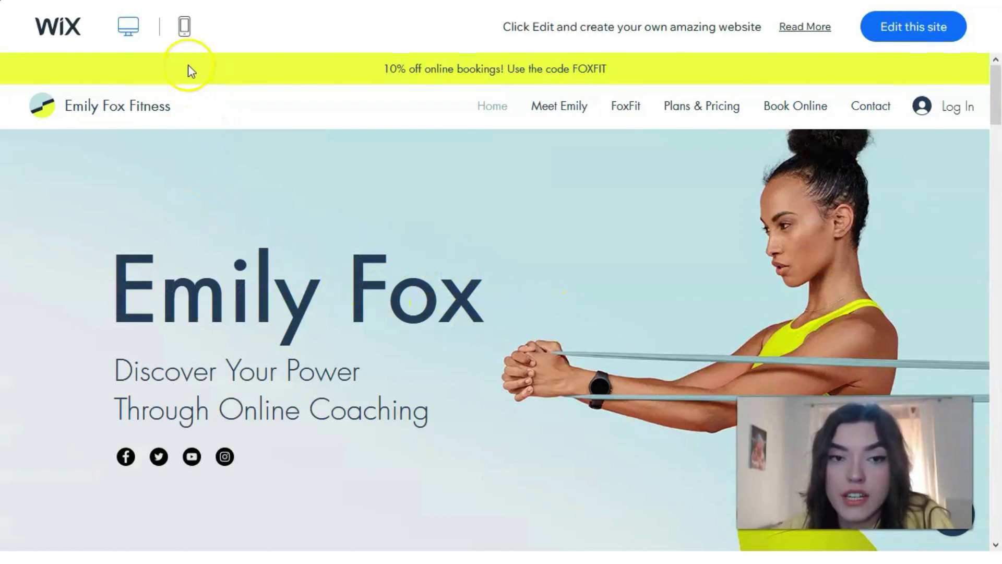
Step: Switch the Fitness Trainer demo to the mobile preview and examine the start of its home page
left_click(190, 31)
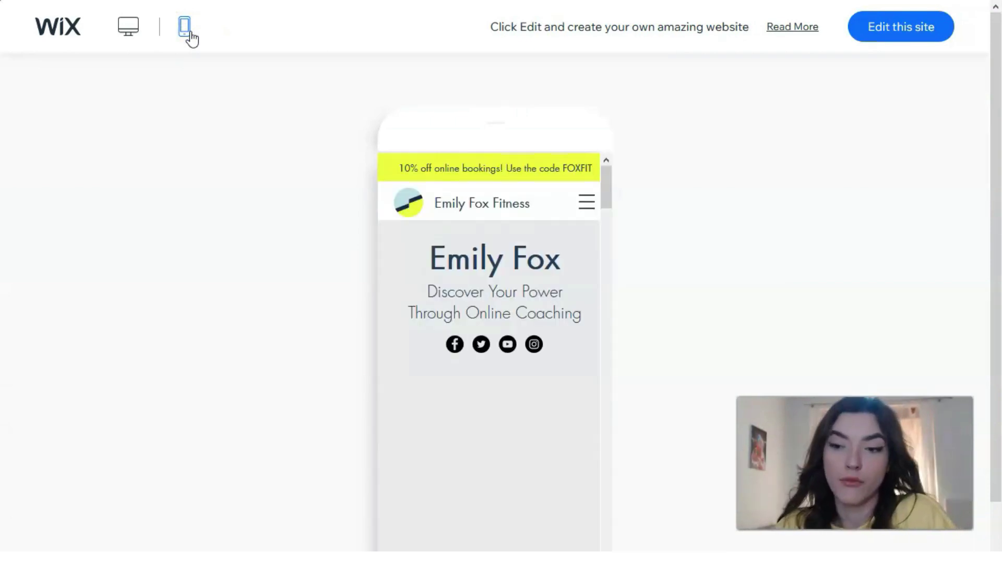
mouse_move(608, 195)
left_mouse_down()
mouse_move(619, 212)
mouse_move(617, 196)
left_mouse_up()
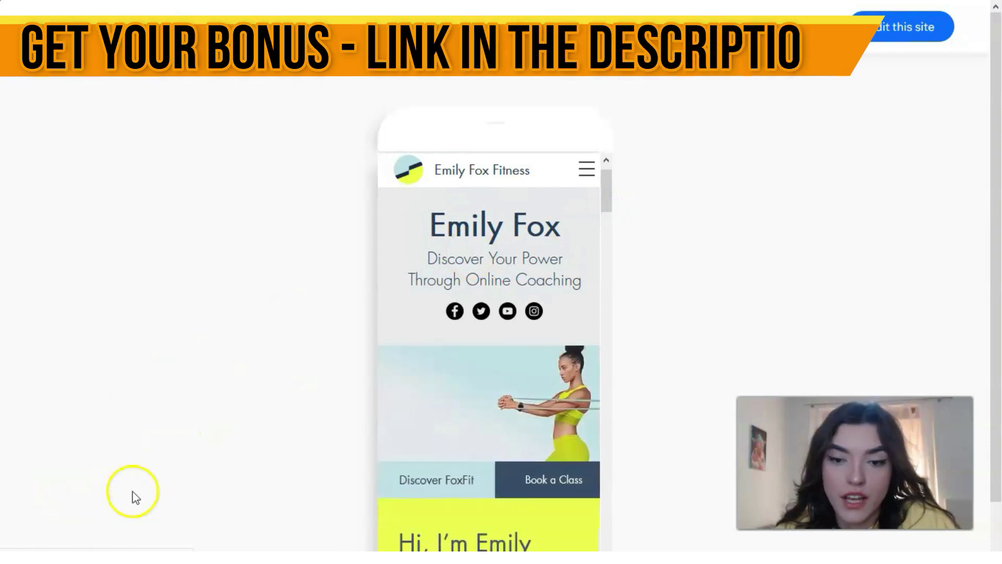
mouse_move(609, 194)
left_mouse_down()
mouse_move(628, 250)
mouse_move(612, 250)
mouse_move(608, 214)
mouse_move(614, 317)
mouse_move(631, 373)
mouse_move(604, 502)
mouse_move(619, 449)
mouse_move(608, 177)
left_mouse_up()
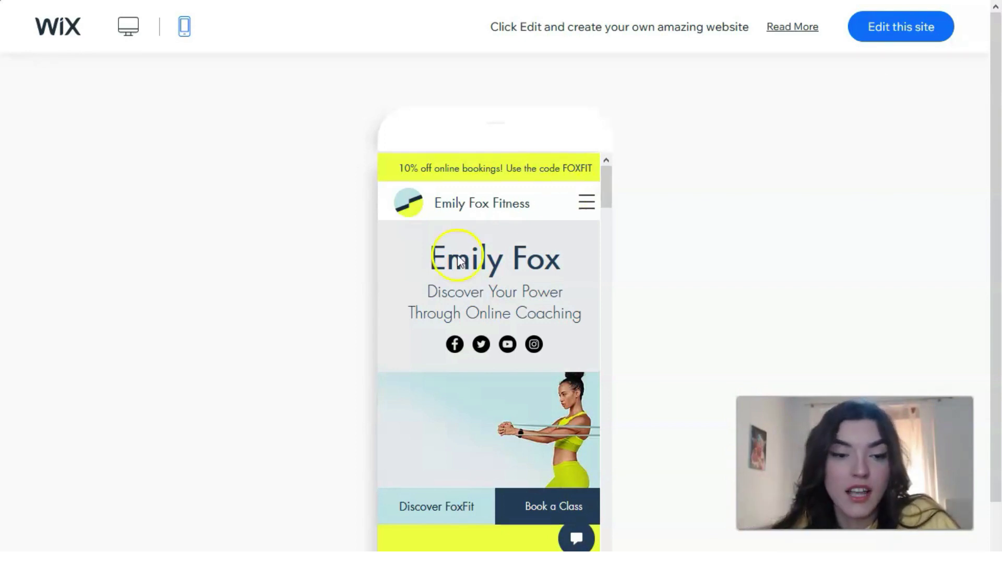
Step: Return to the Sports & Fitness template gallery and look through the first page for another design
key("alt+Left")
scroll(590, 296, "down", 10)
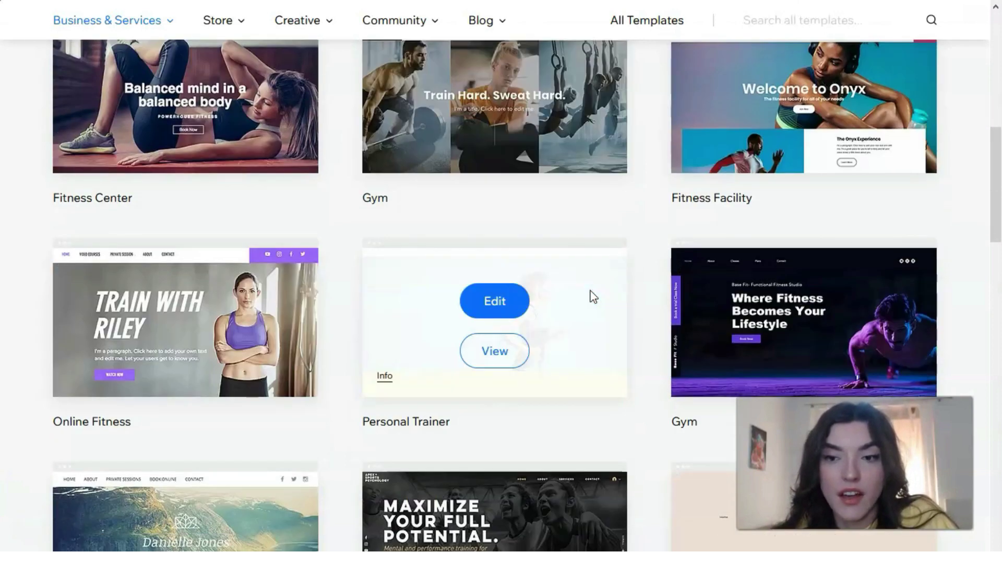
scroll(593, 296, "up", 8)
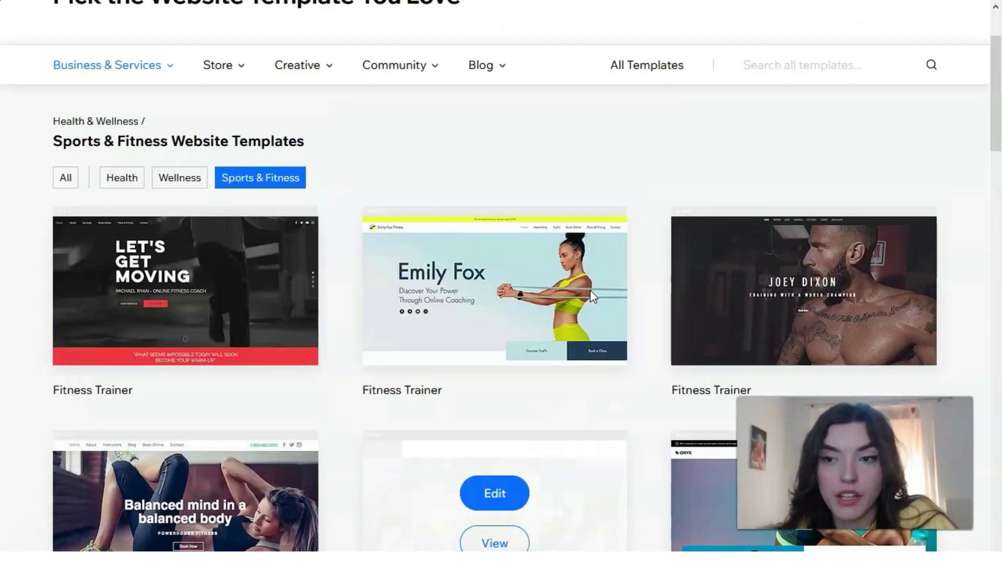
scroll(593, 296, "down", 4)
scroll(592, 295, "down", 3)
scroll(591, 296, "up", 3)
scroll(592, 296, "down", 3)
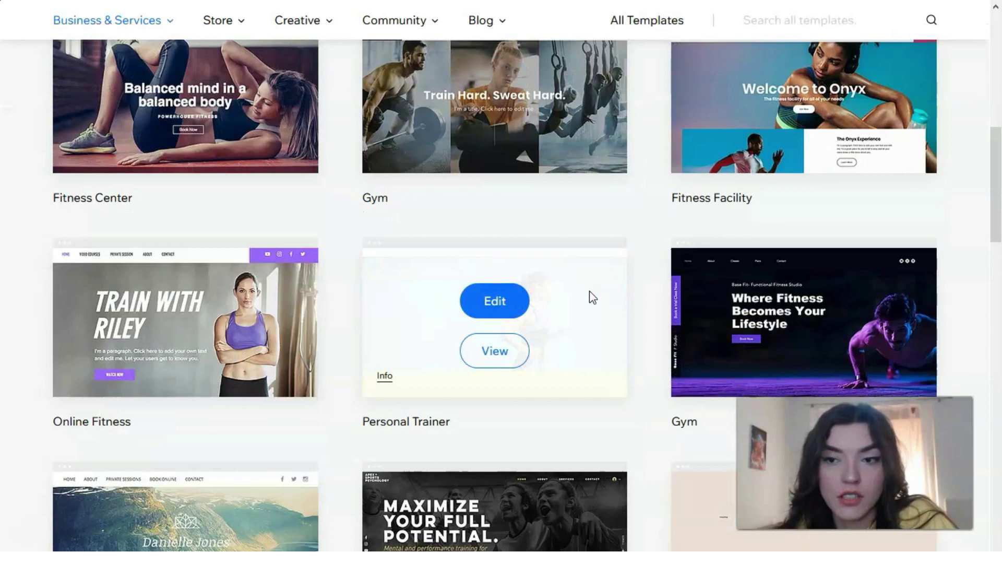
scroll(590, 292, "down", 4)
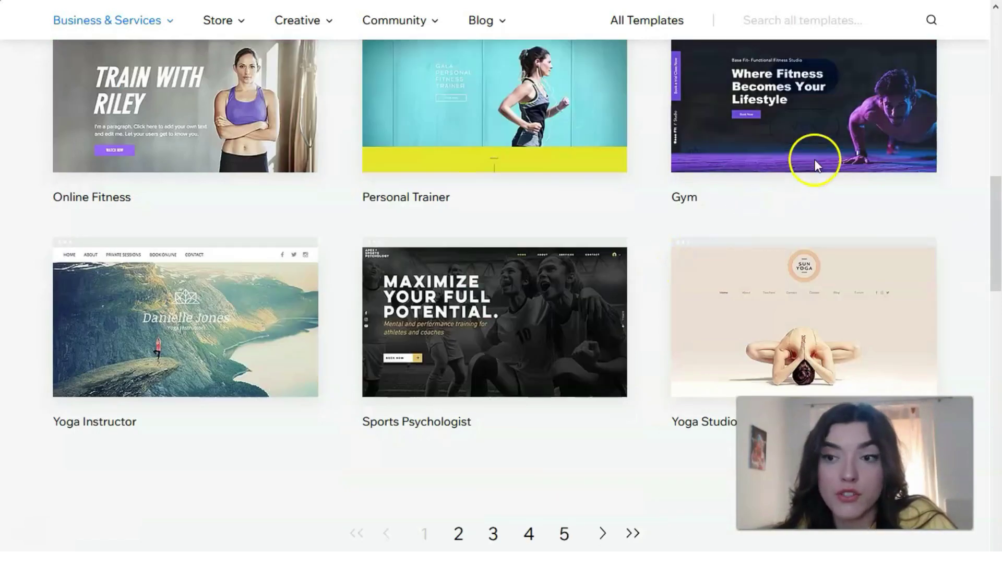
Step: Open the full demo of the purple Gym template and examine its hero and About Base Fit Studio sections
left_click(817, 130)
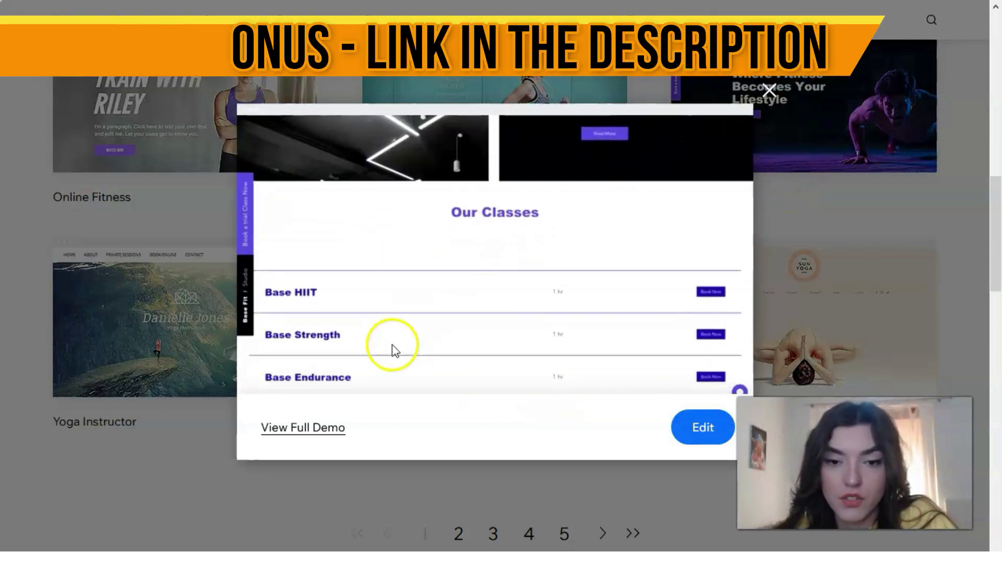
left_click(329, 427)
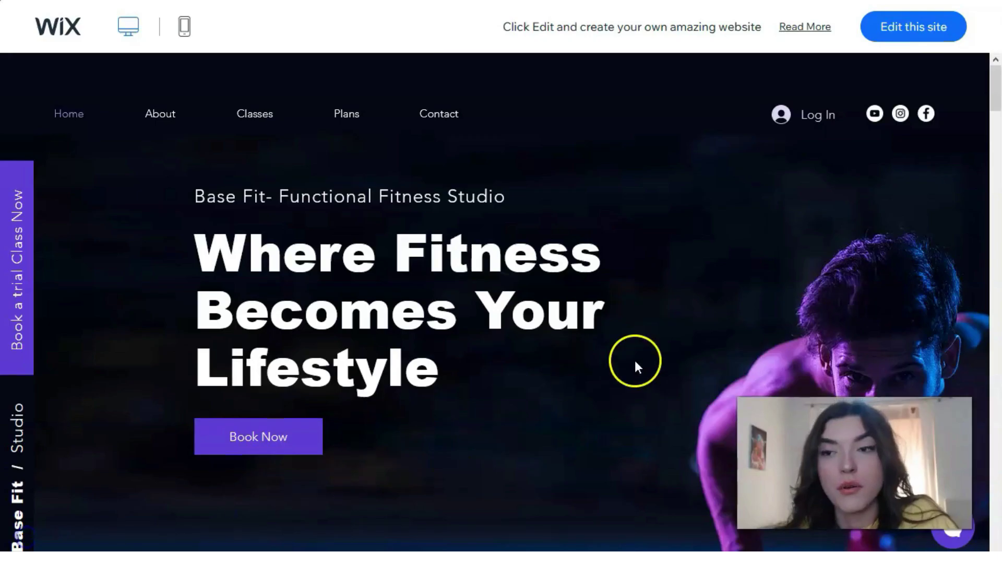
scroll(699, 355, "down", 3)
scroll(697, 350, "down", 6)
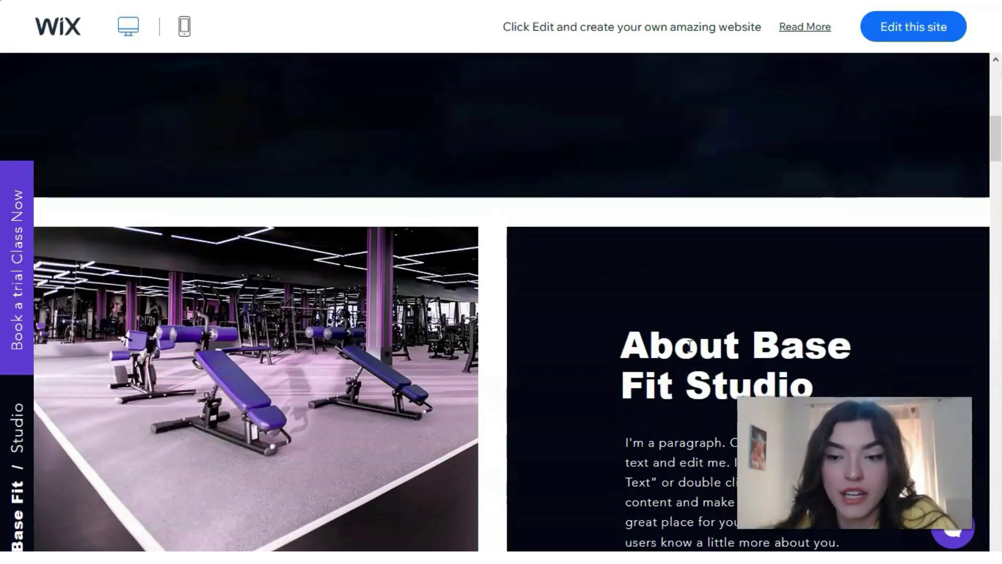
scroll(697, 349, "down", 10)
scroll(662, 354, "up", 7)
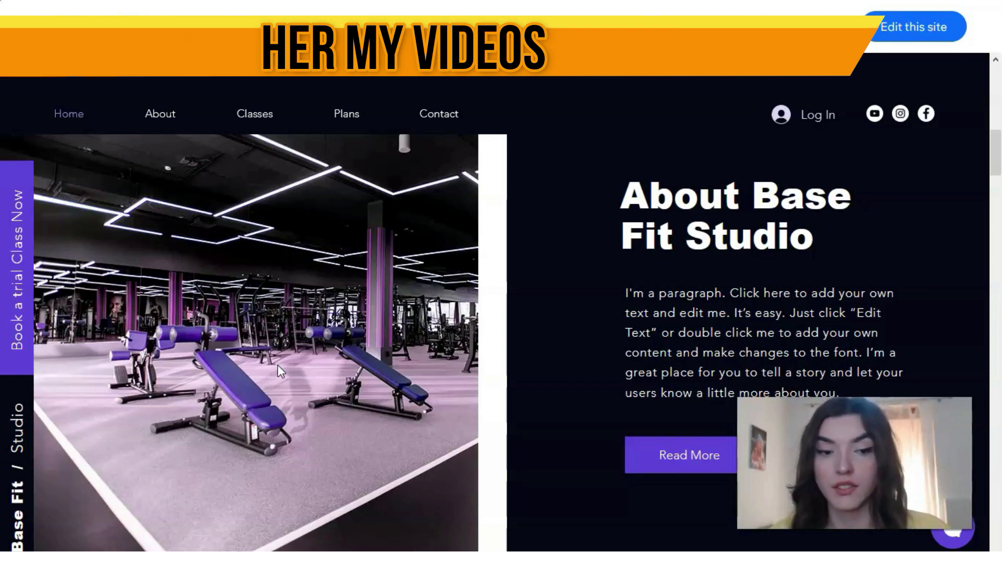
Step: Examine the Gym demo's home page from the Our Classes section through to the Follow Us section
scroll(312, 350, "down", 5)
scroll(312, 345, "down", 12)
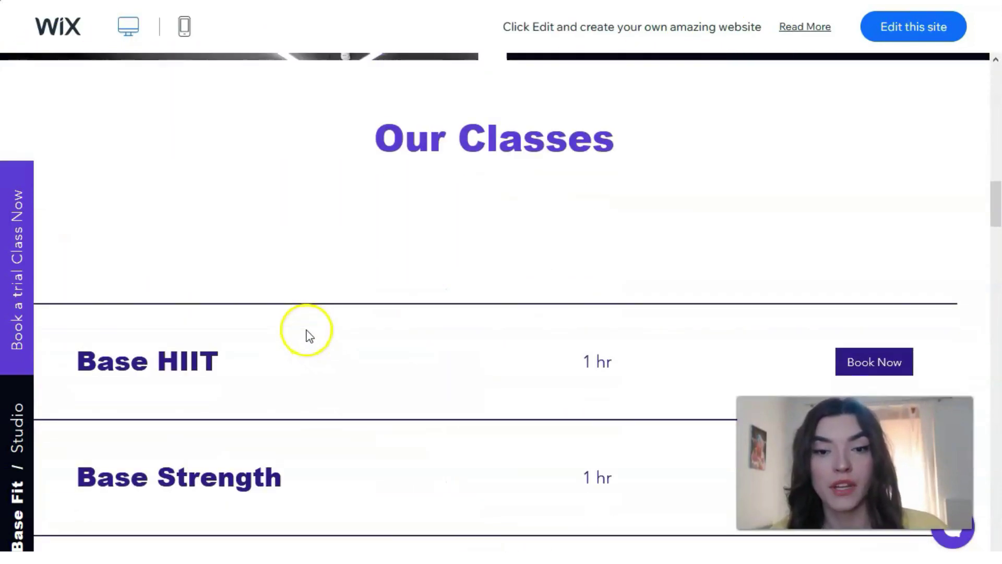
scroll(302, 327, "down", 6)
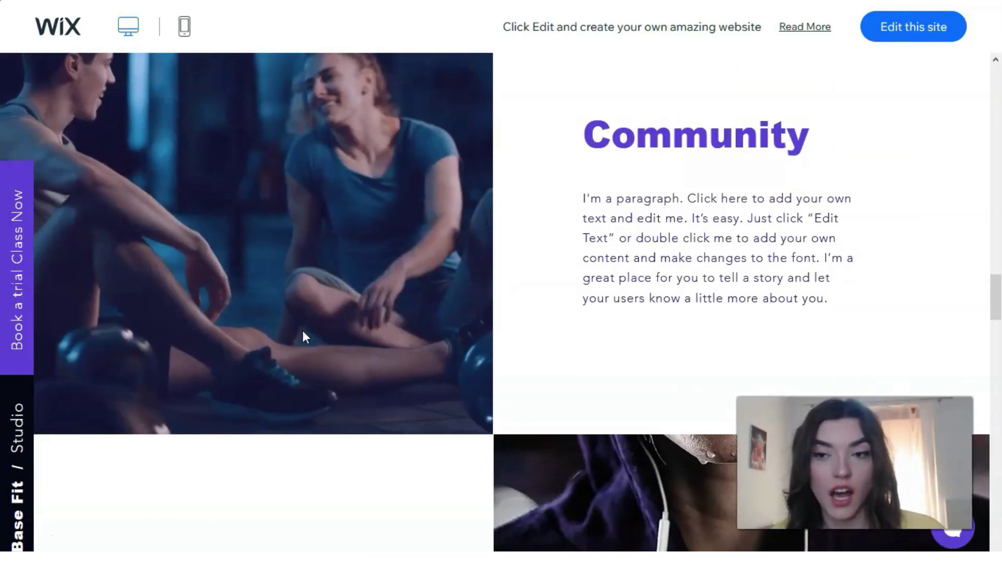
scroll(302, 330, "up", 3)
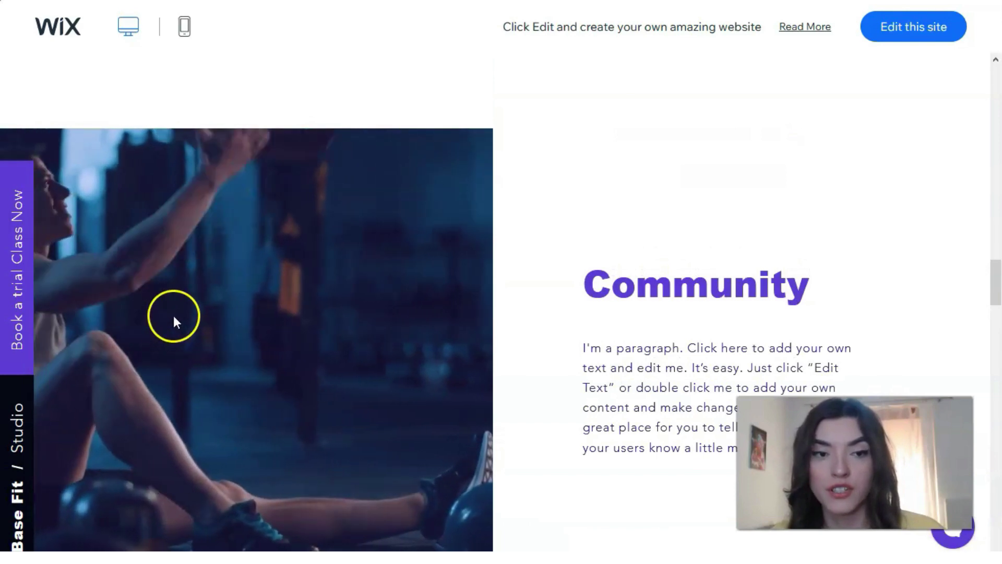
scroll(179, 290, "down", 8)
scroll(182, 295, "down", 4)
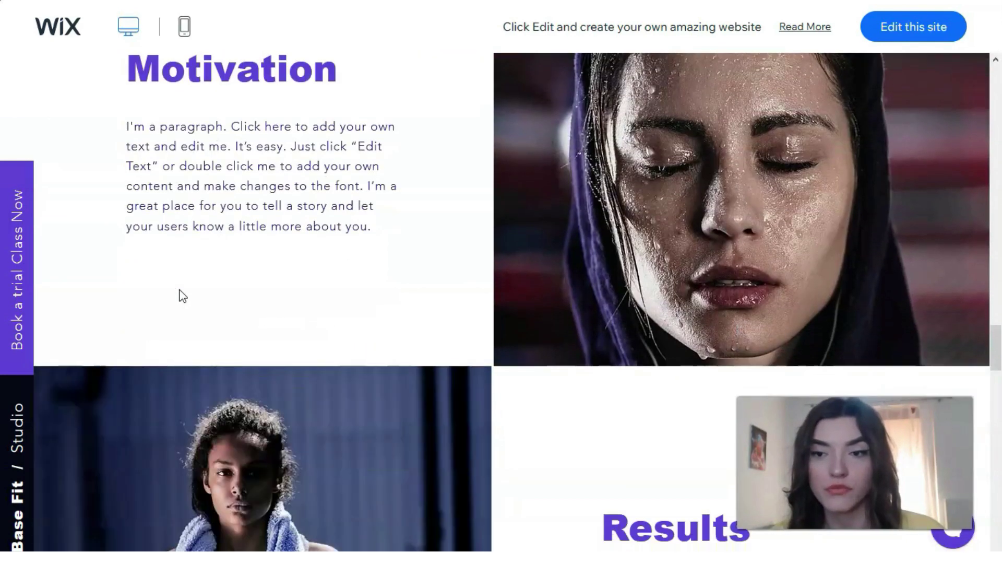
scroll(636, 233, "down", 14)
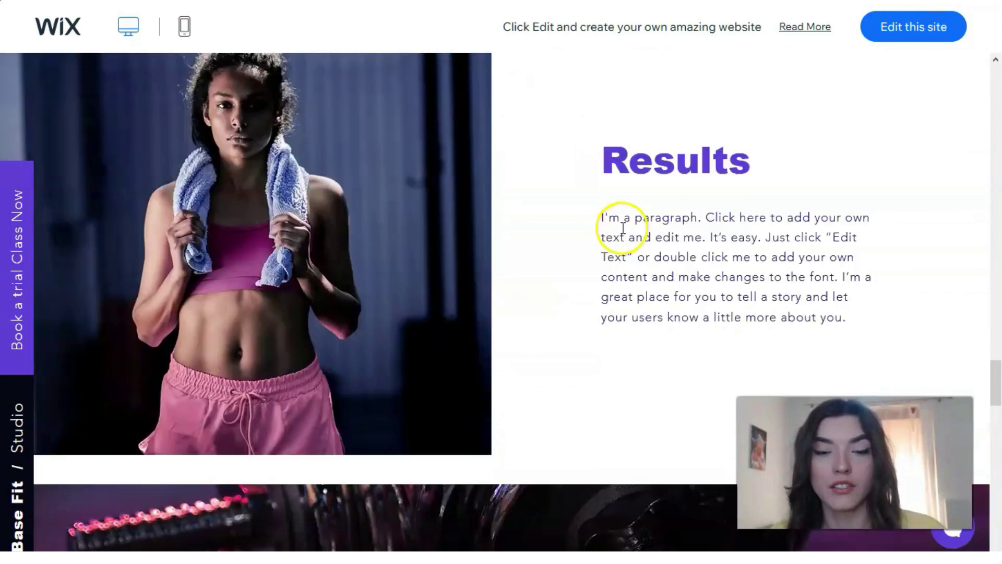
scroll(620, 227, "down", 8)
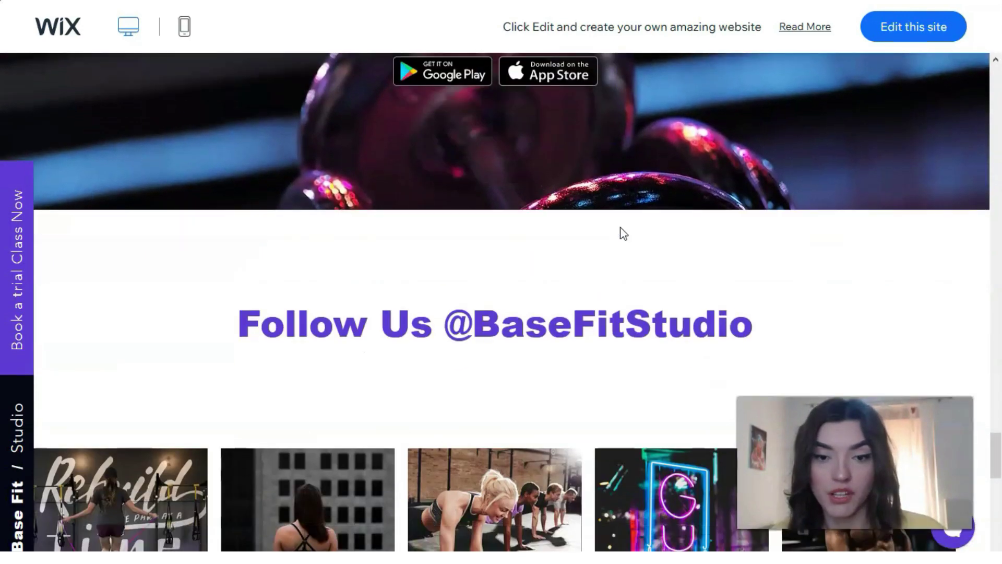
Step: Switch the Gym demo to the mobile preview to check its phone layout
scroll(620, 226, "up", 6)
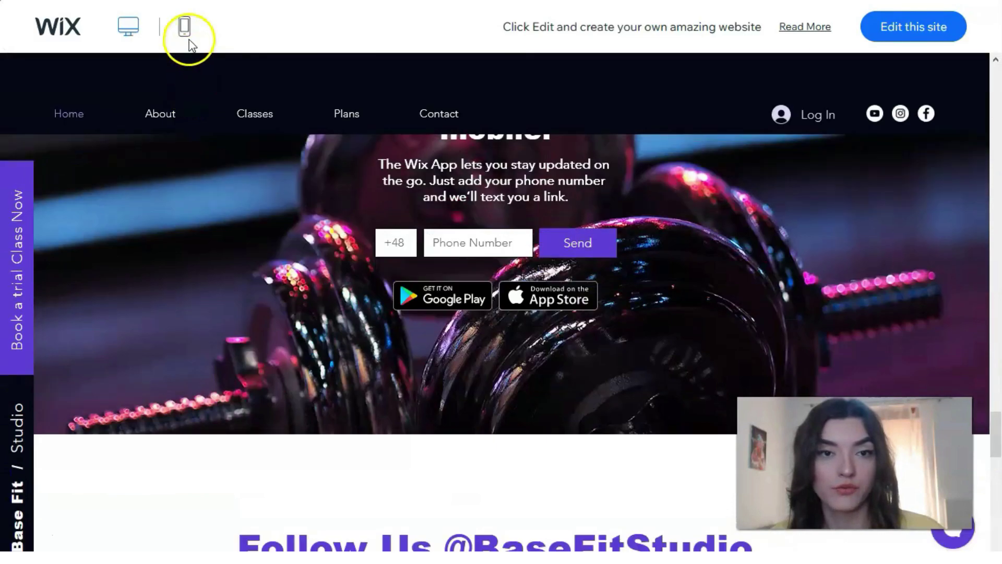
left_click(184, 27)
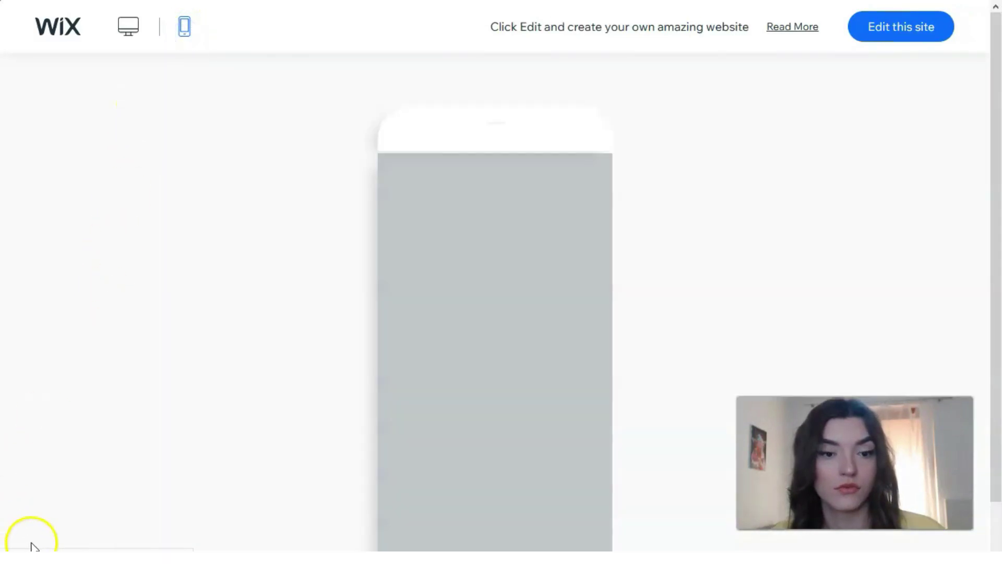
left_click_drag(611, 183, 566, 132)
Step: Return to the Sports & Fitness template gallery and open the full demo of the Yoga Studio template
left_click(31, 533)
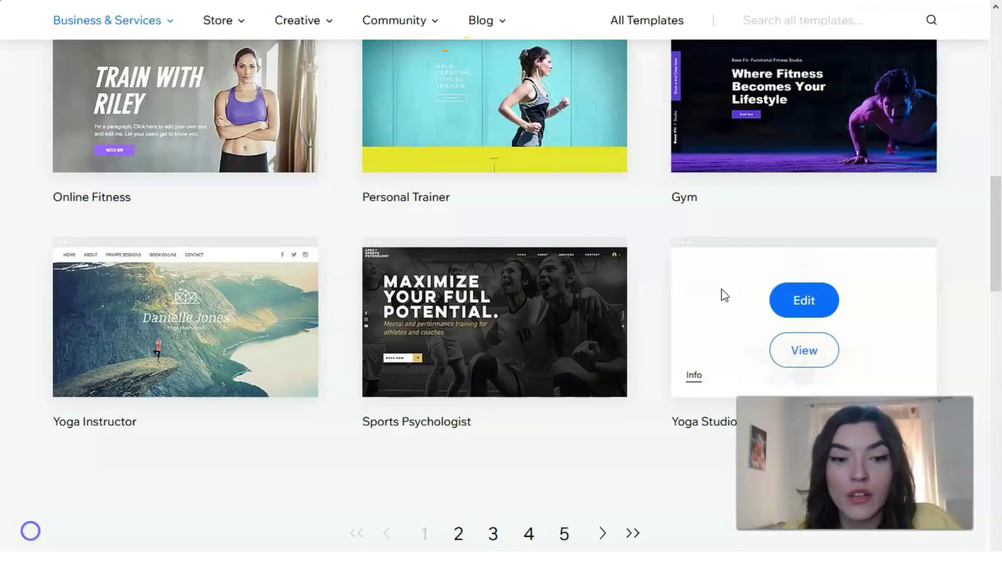
scroll(713, 300, "down", 1)
scroll(788, 345, "up", 2)
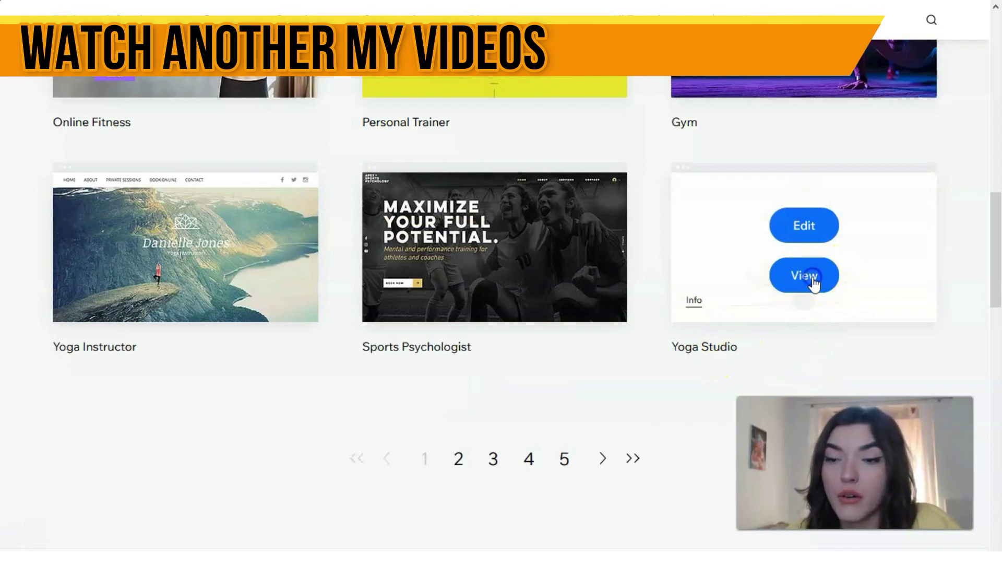
left_click(810, 279)
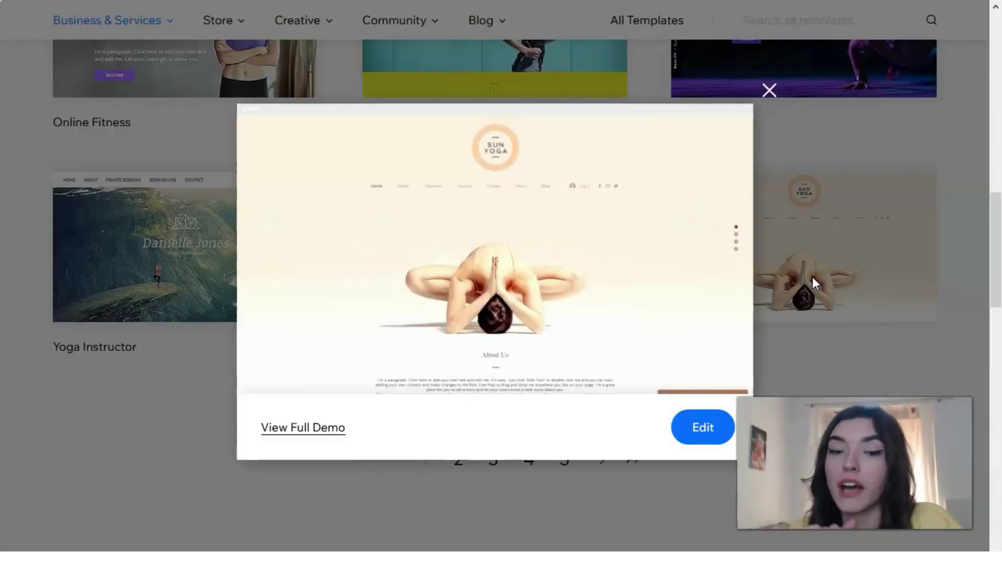
left_click(271, 433)
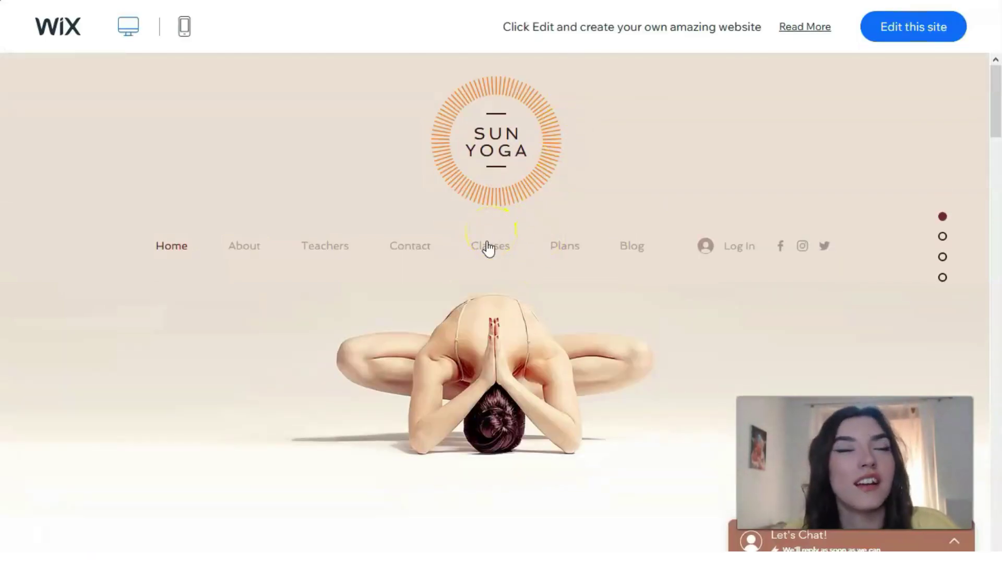
Step: Examine the Yoga Studio demo's home page from the About Us section through the teachers, contact form and map to the footer
scroll(480, 258, "down", 5)
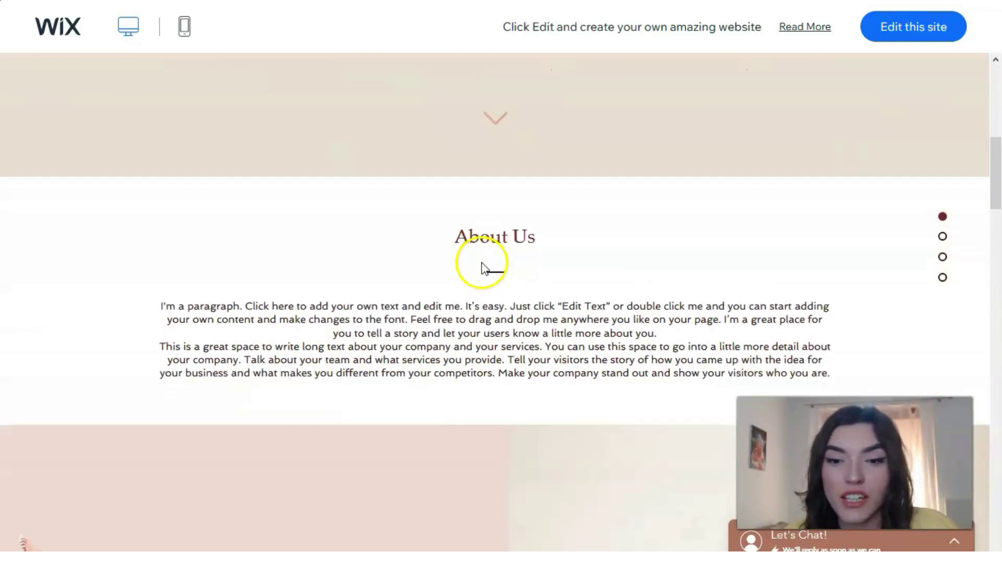
scroll(483, 265, "down", 5)
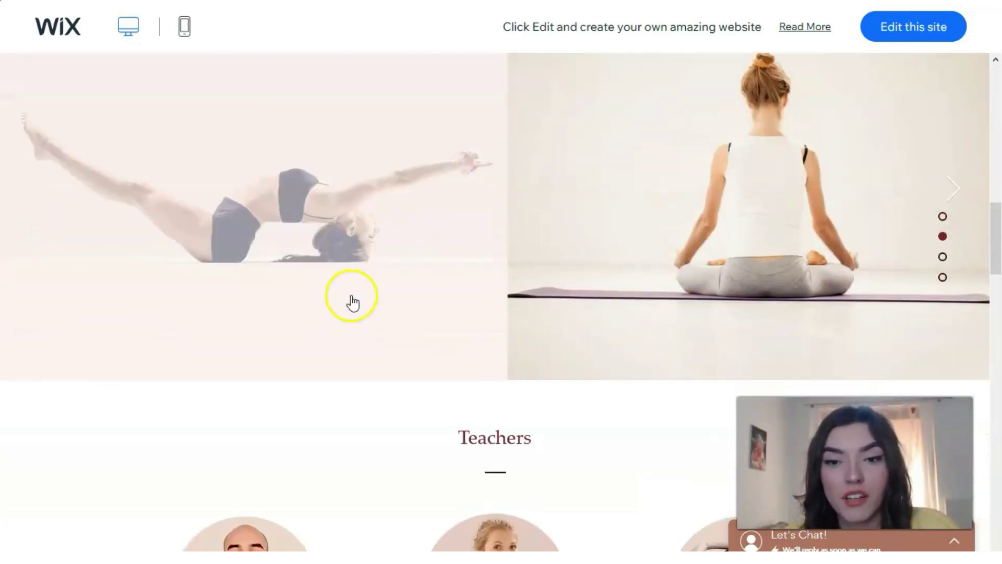
scroll(684, 402, "down", 8)
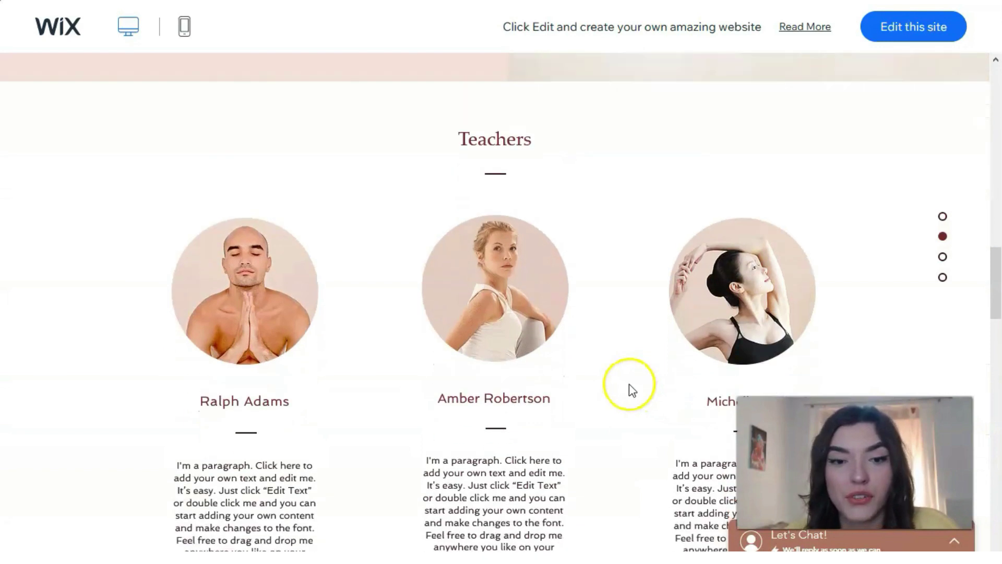
scroll(623, 388, "down", 10)
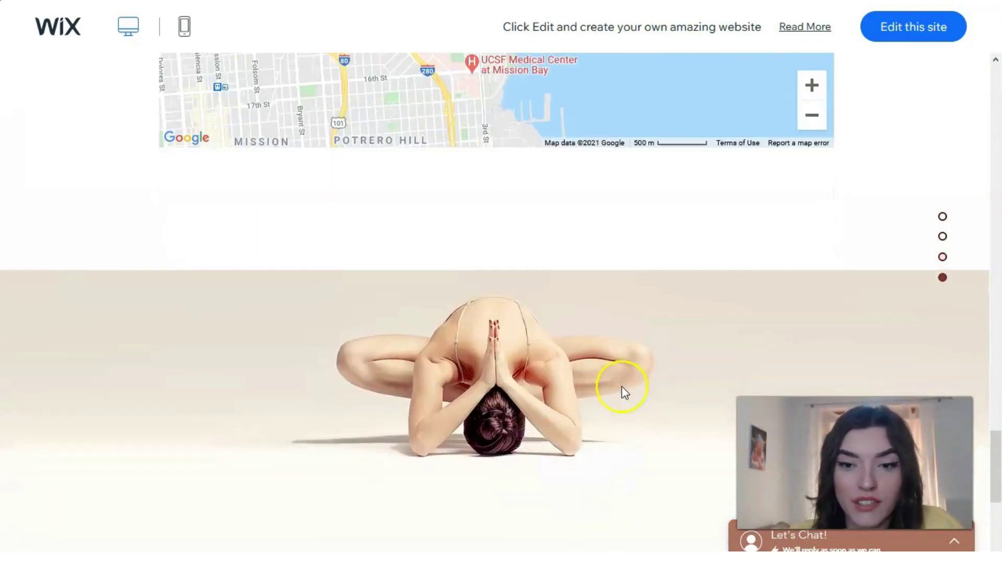
scroll(622, 389, "up", 12)
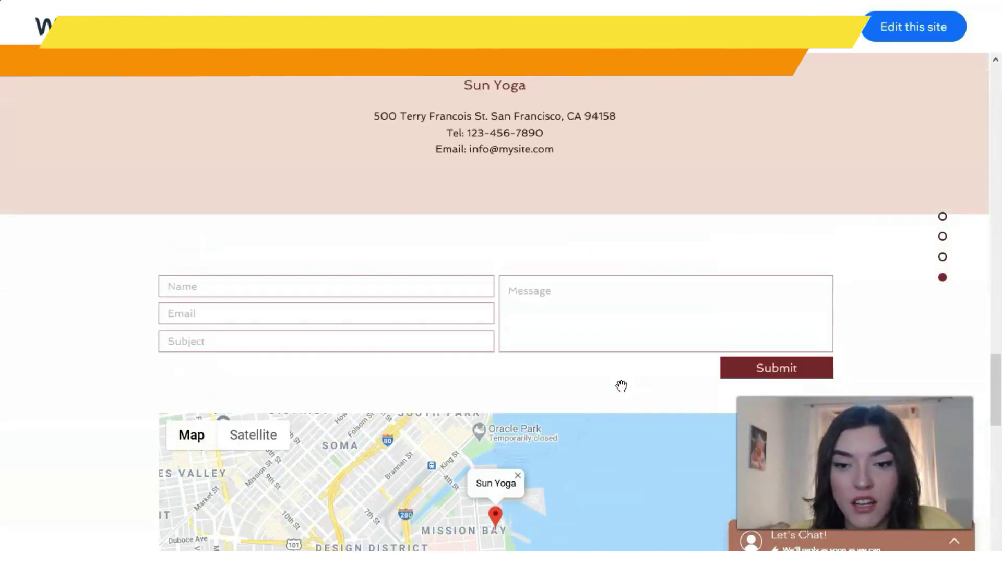
scroll(621, 389, "up", 8)
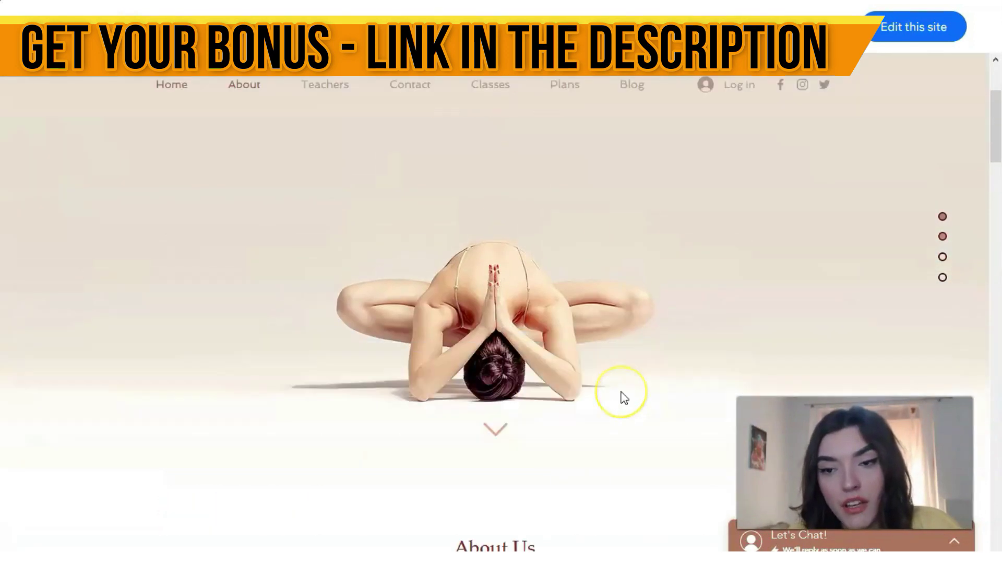
scroll(614, 373, "down", 8)
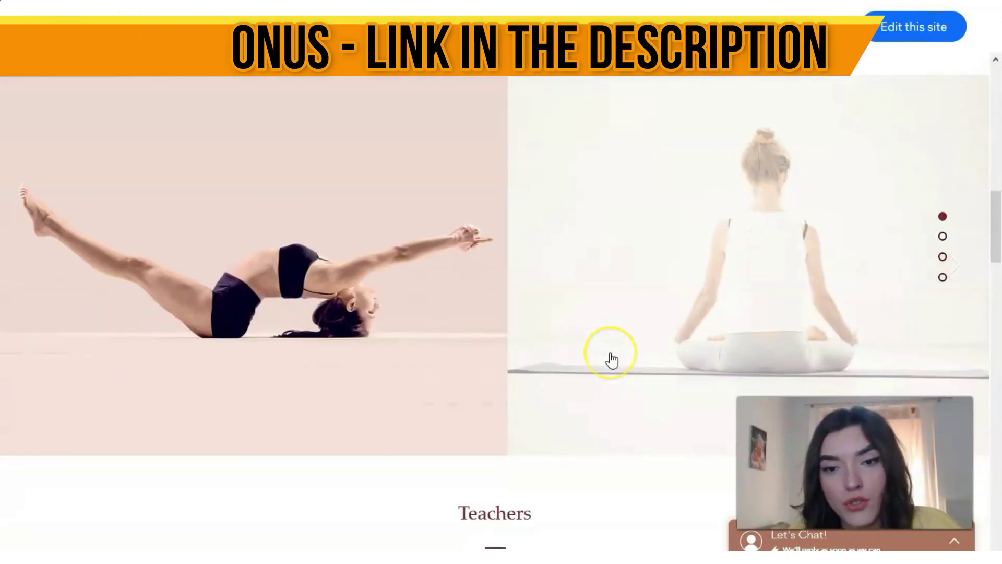
scroll(613, 358, "down", 10)
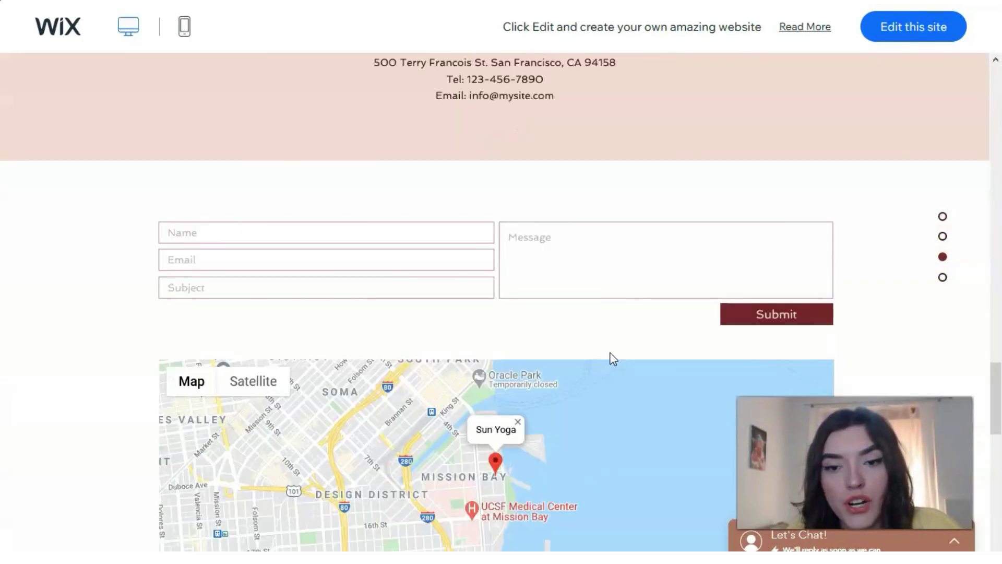
scroll(609, 352, "down", 8)
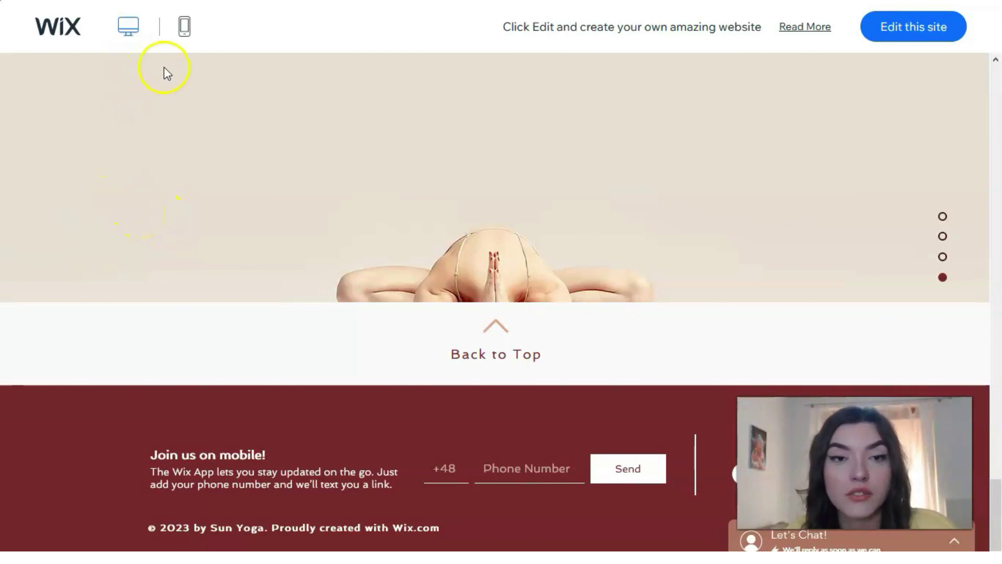
Step: Switch the Yoga Studio demo to the mobile preview and examine the start of its home page
left_click(185, 28)
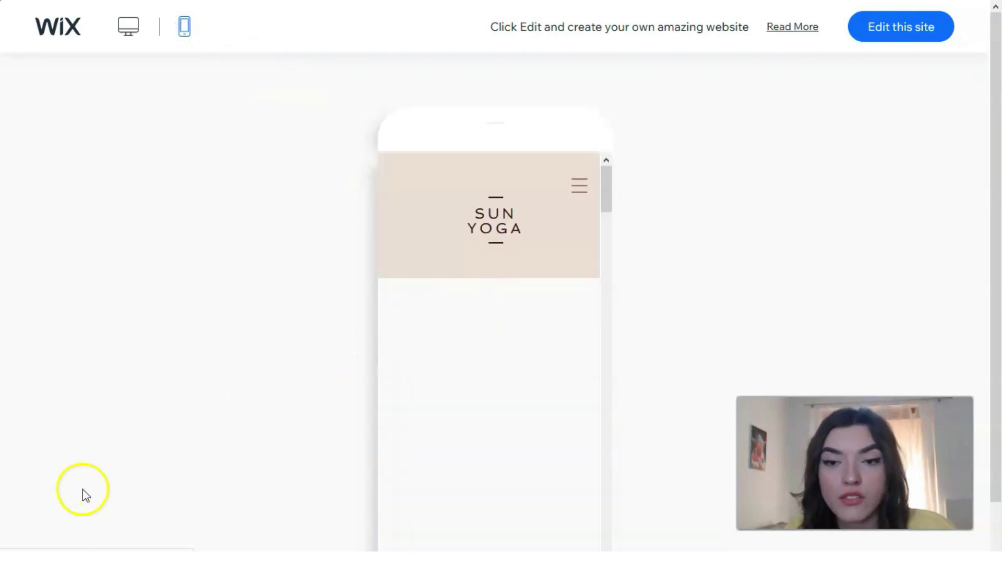
left_click(605, 190)
mouse_move(604, 195)
left_mouse_down()
mouse_move(616, 250)
mouse_move(604, 307)
mouse_move(614, 415)
mouse_move(596, 506)
mouse_move(604, 531)
mouse_move(613, 393)
mouse_move(597, 182)
left_mouse_up()
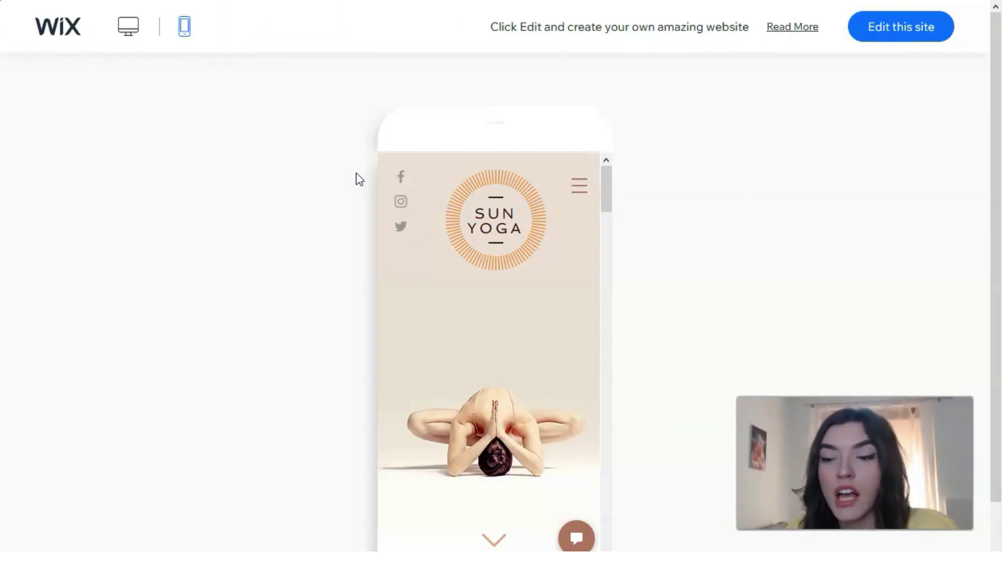
left_click(379, 188)
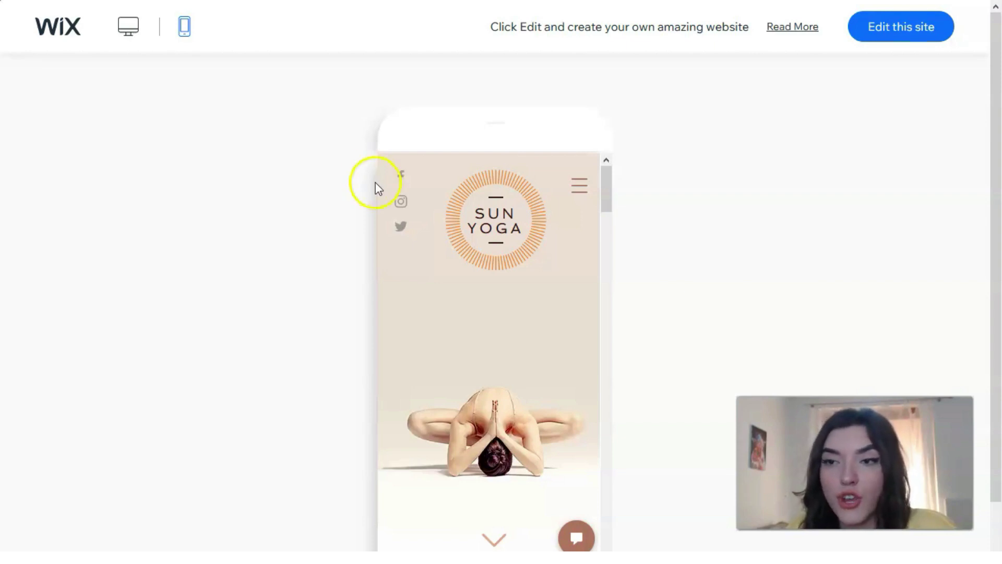
Step: Open the Yoga Studio template in the site editor and look over the header, hero image and About Us section
left_click(876, 34)
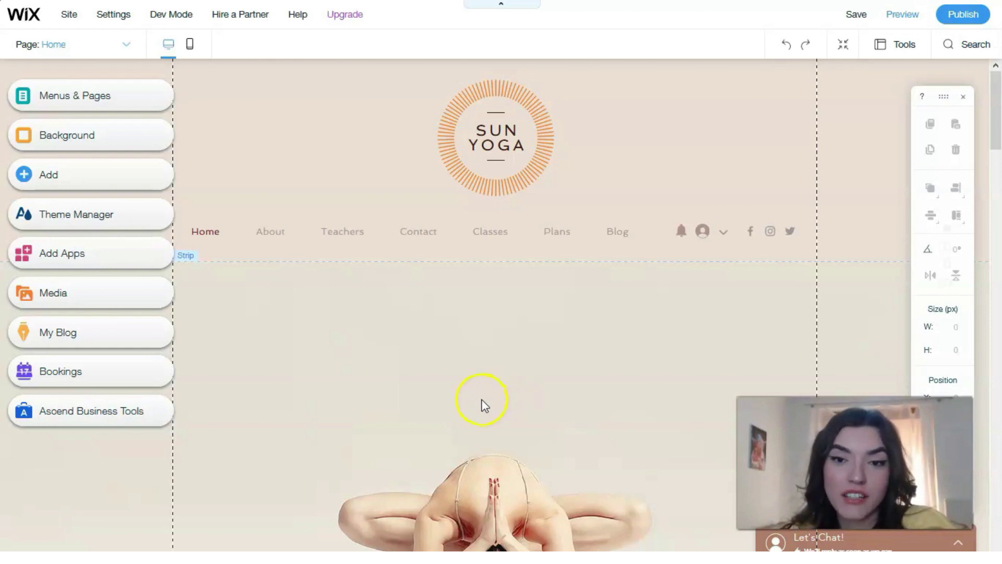
scroll(380, 292, "down", 8)
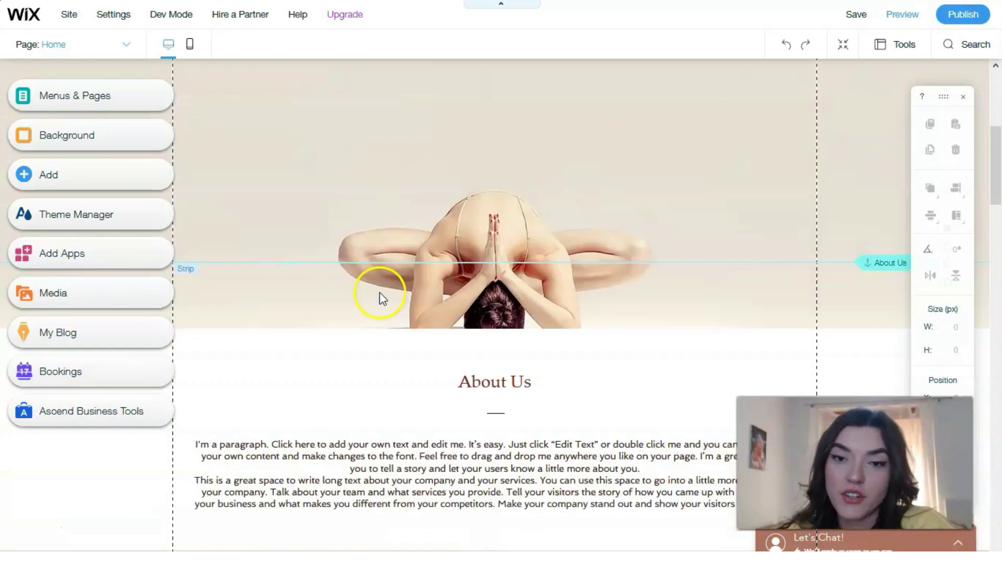
scroll(499, 276, "up", 8)
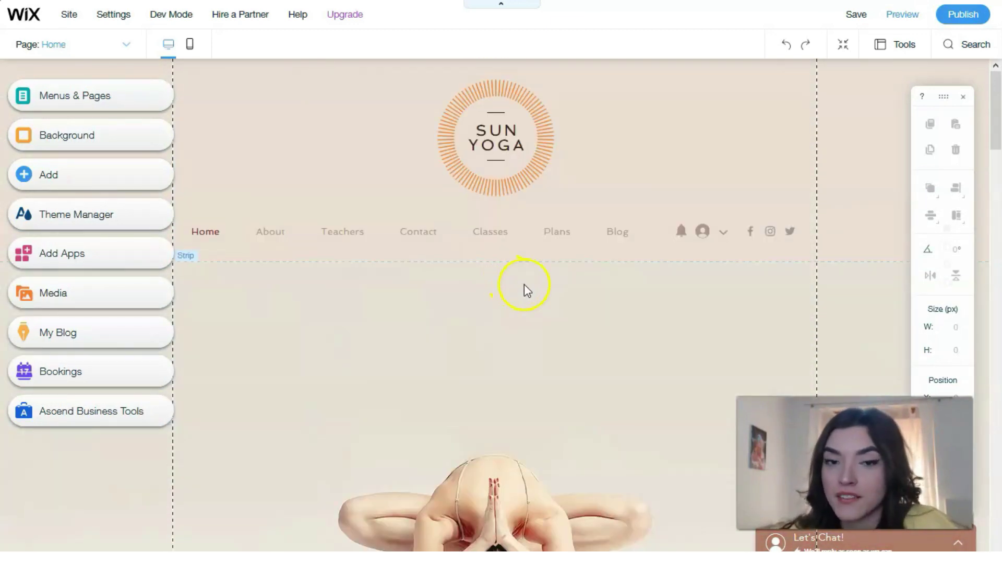
Step: Change the first word of the header logo's text to YOUR, so the logo reads YOUR YOGA
left_click(472, 127)
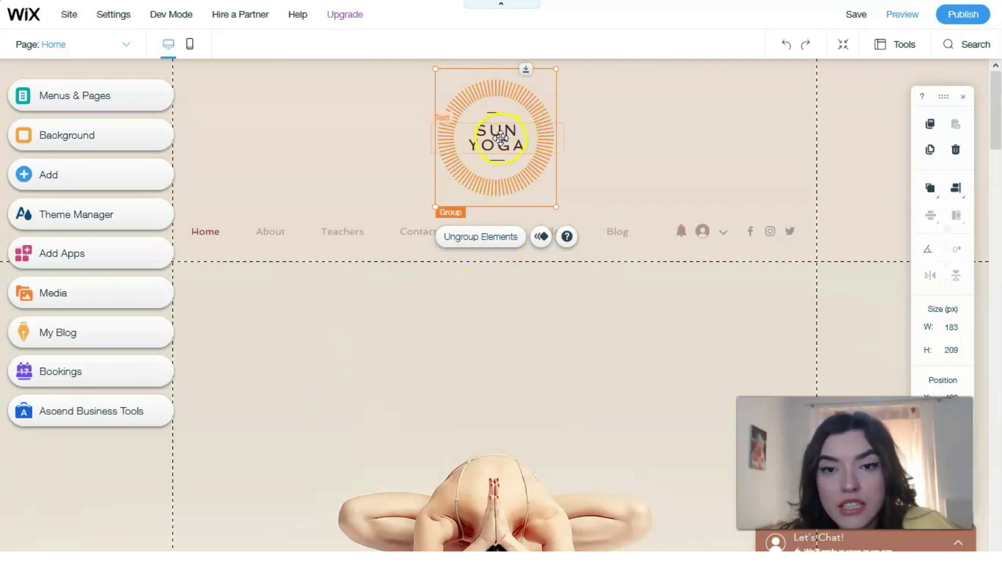
left_click(484, 86)
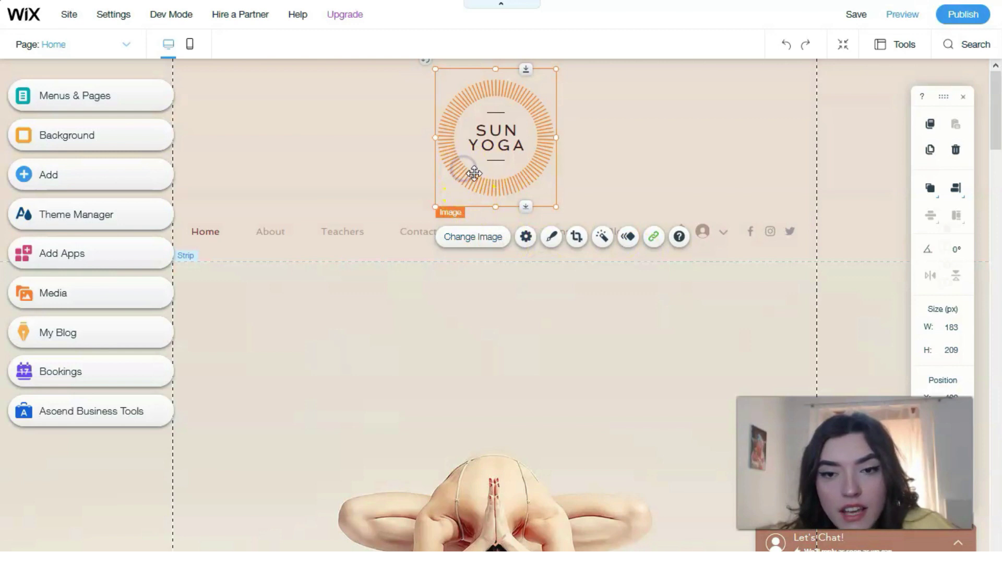
left_click(489, 138)
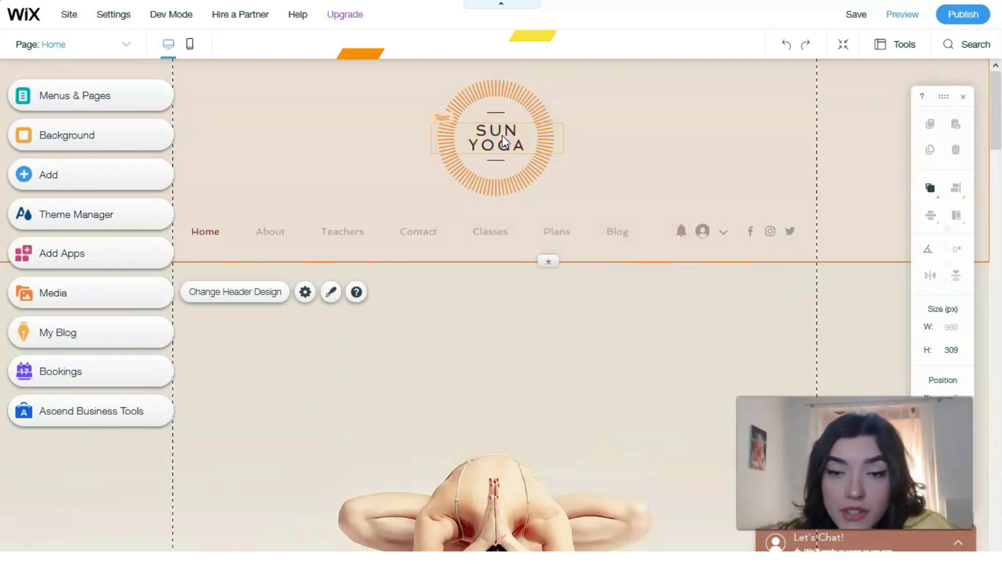
left_click(512, 137)
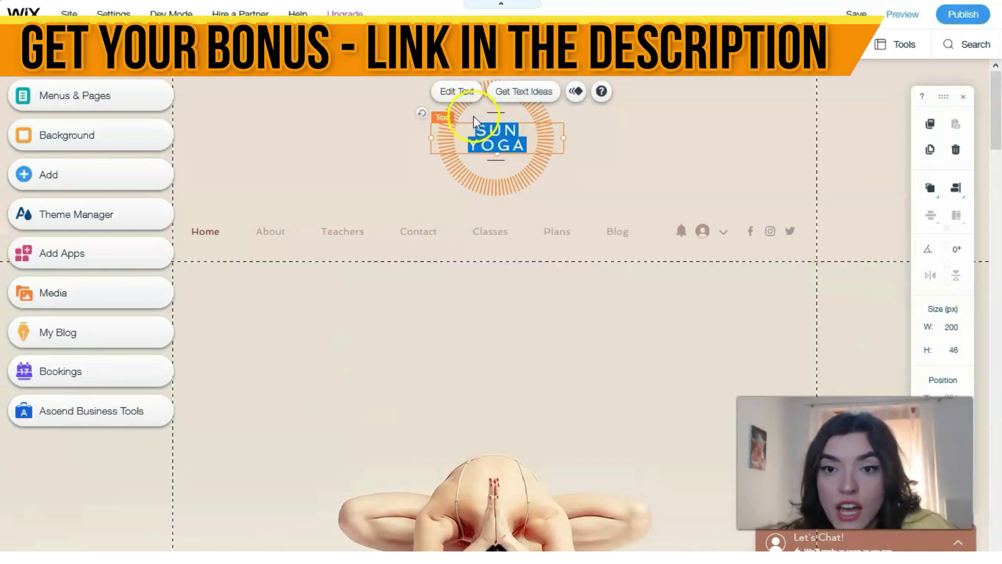
double_click(512, 137)
left_click(483, 136)
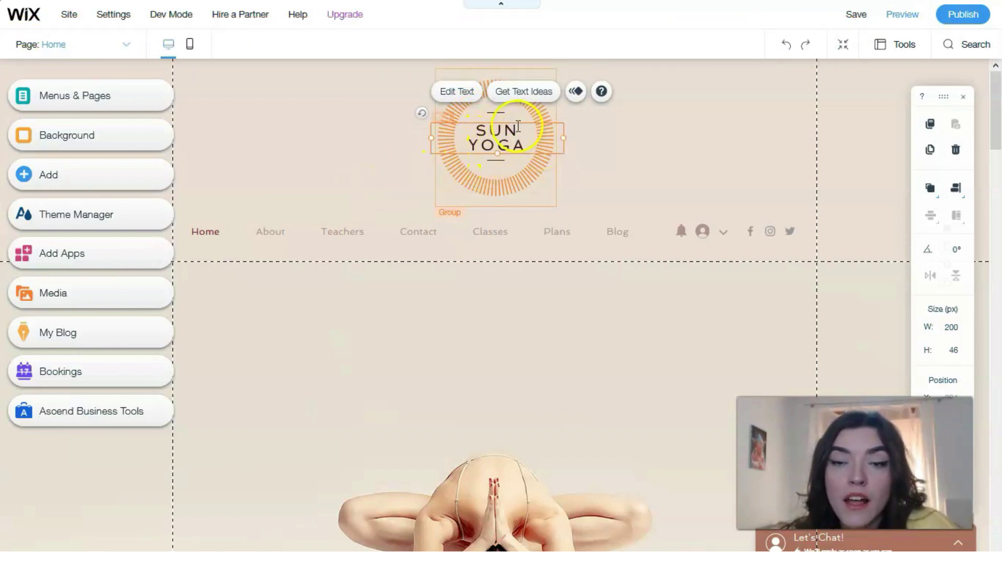
left_click(518, 125)
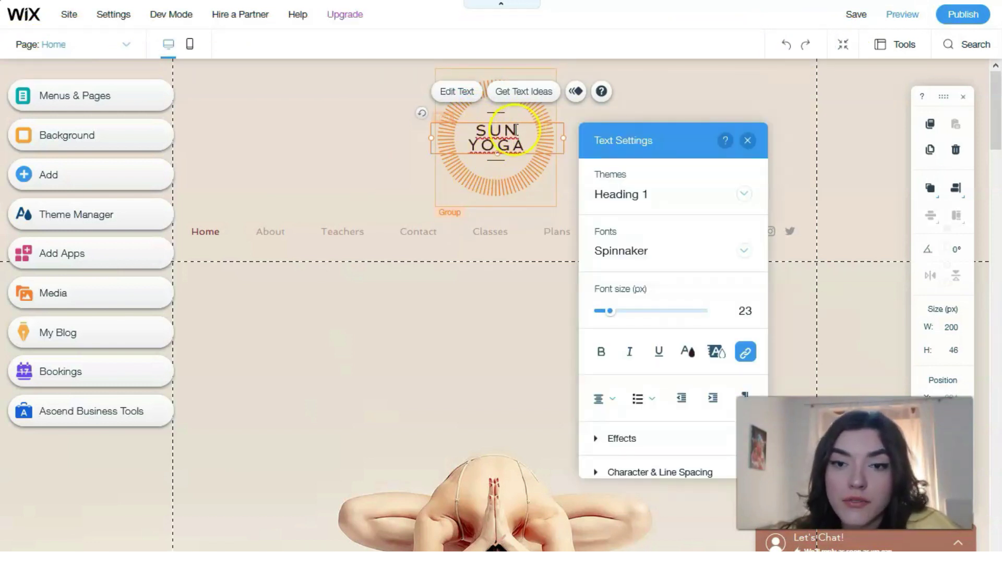
key("BackSpace")
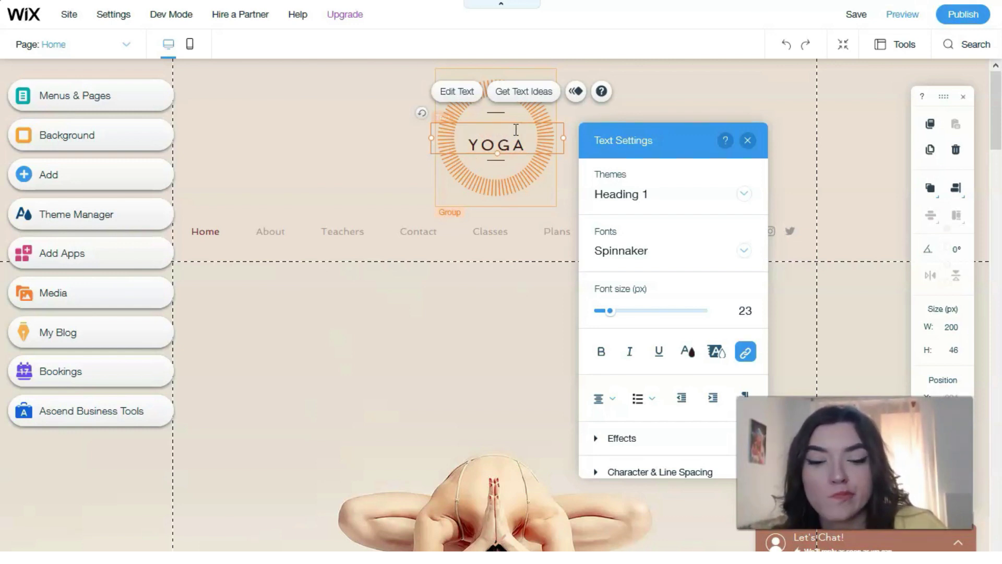
type("UR")
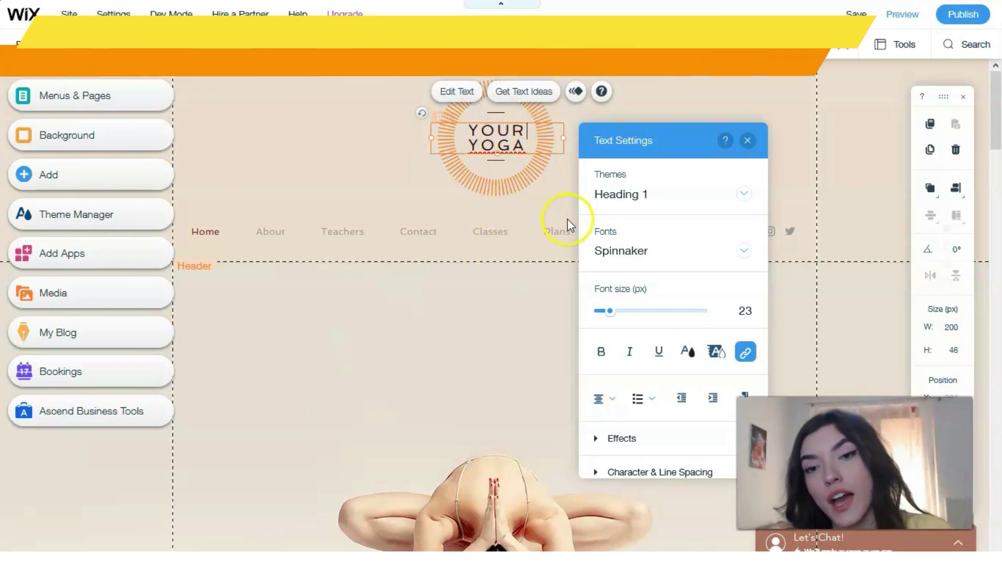
left_click(548, 209)
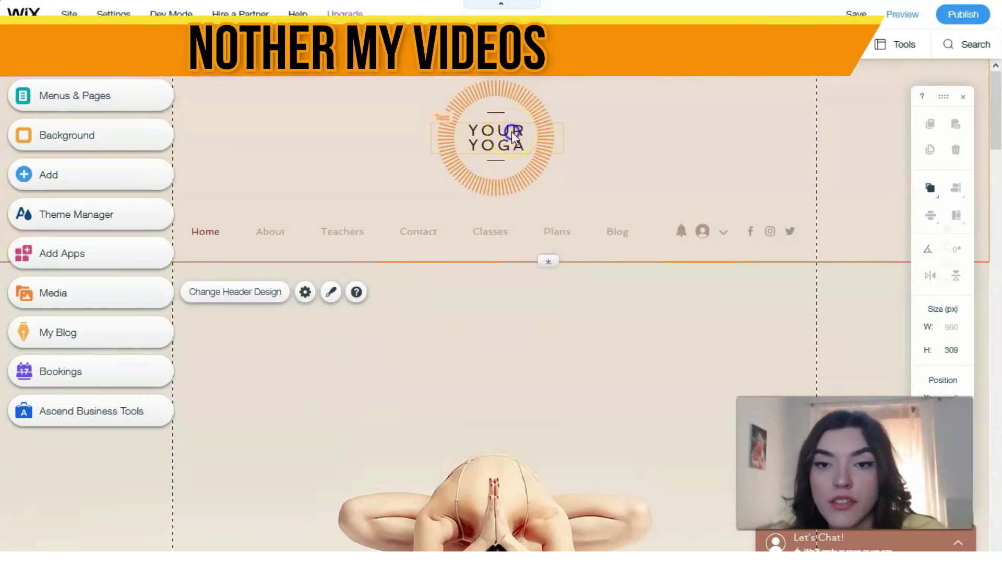
Step: Set the font of the YOUR YOGA logo text to Tahoma
left_click(498, 130)
double_click(498, 129)
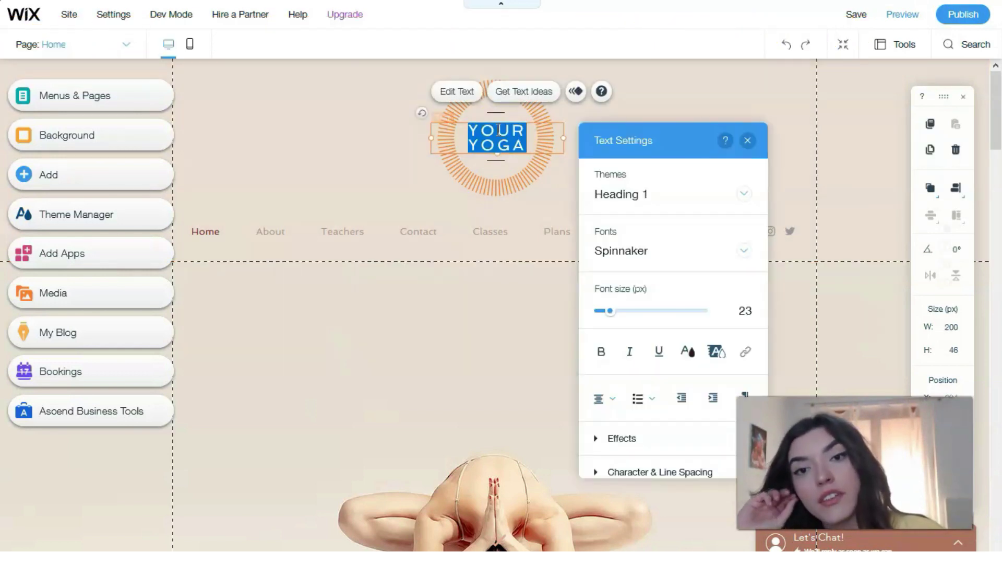
left_click(744, 253)
left_click(745, 253)
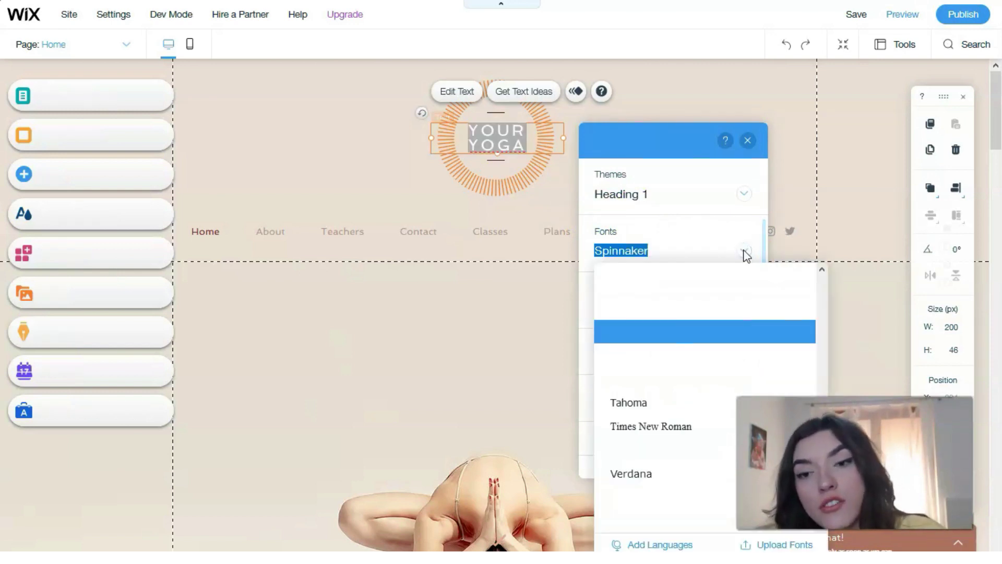
left_click(654, 409)
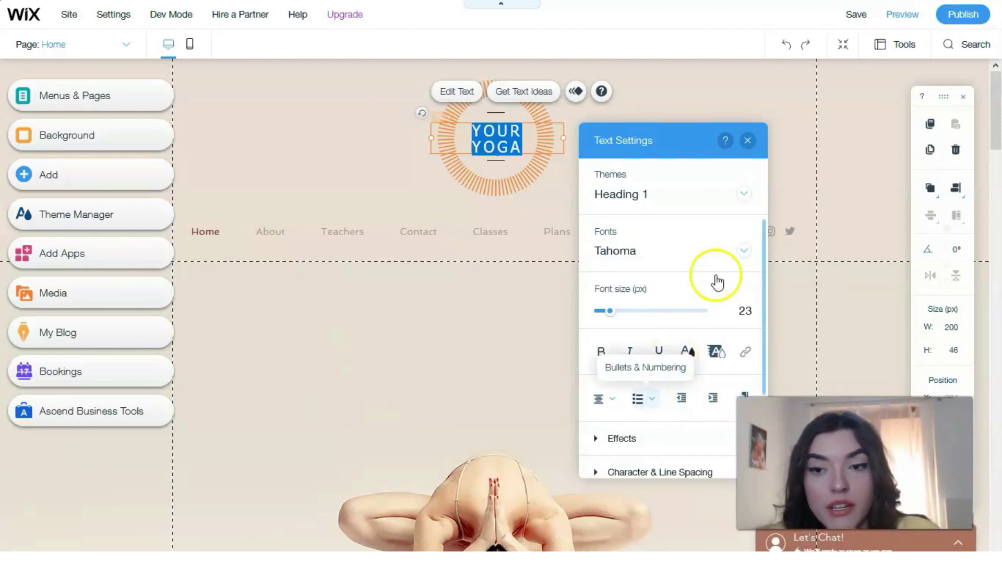
Step: Look through the font list and apply Monotype Baskerville to the YOUR YOGA logo text
left_click(745, 252)
left_click(745, 253)
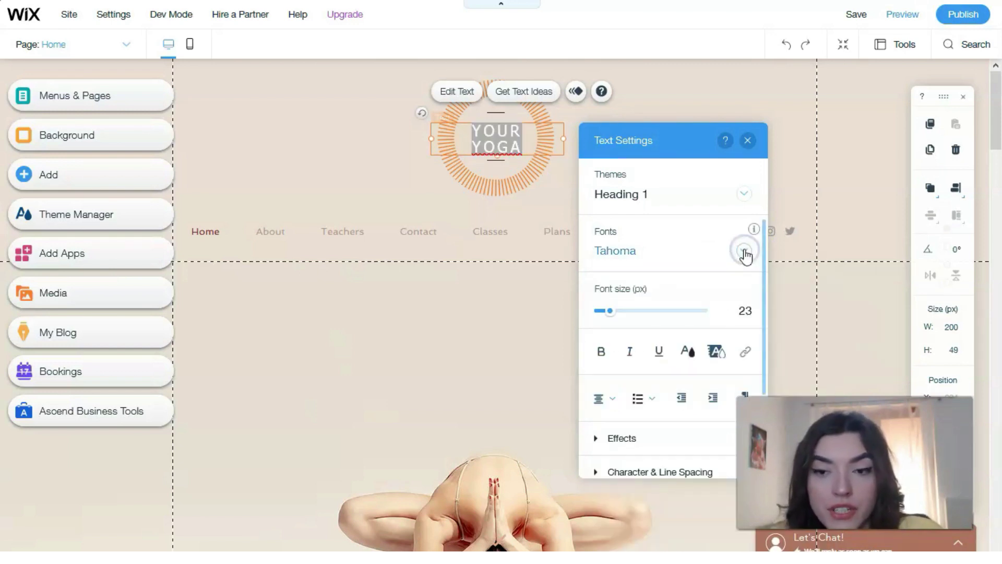
left_click(743, 253)
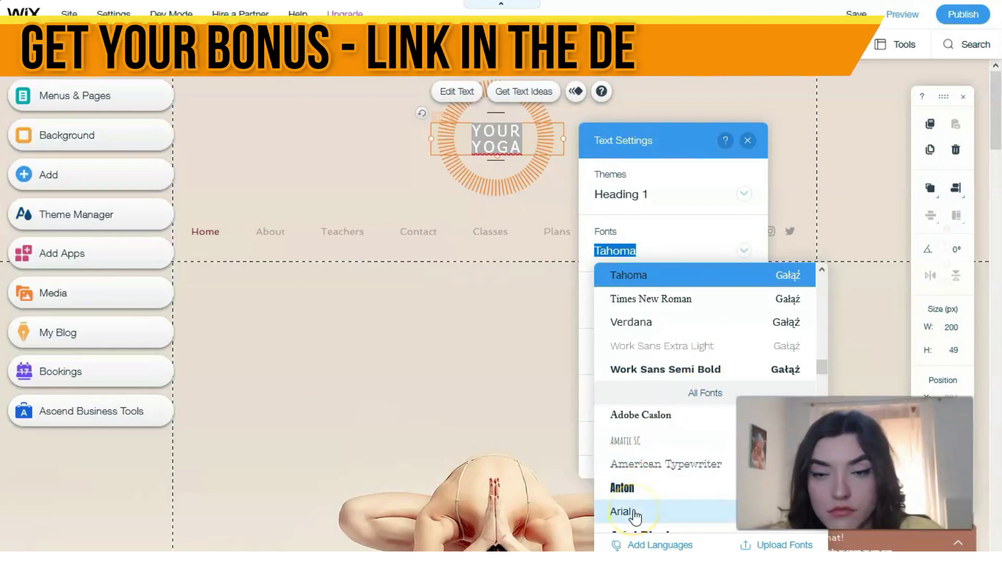
scroll(636, 500, "down", 5)
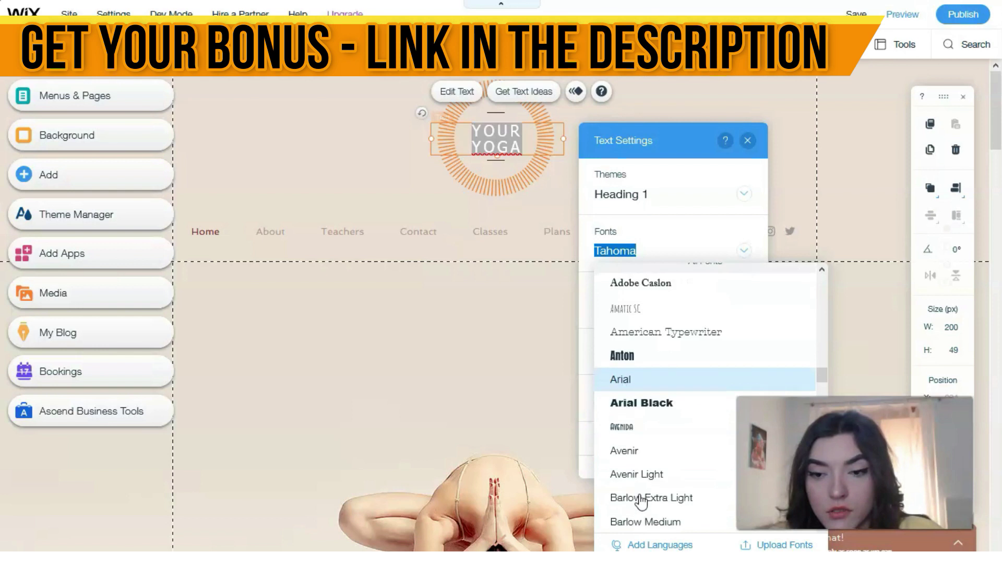
scroll(649, 456, "down", 5)
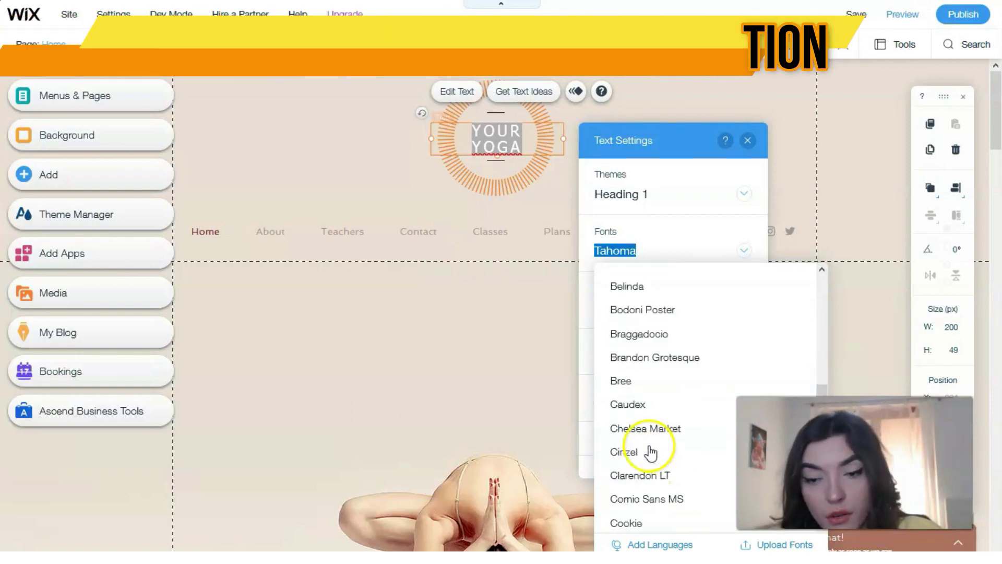
scroll(649, 440, "down", 6)
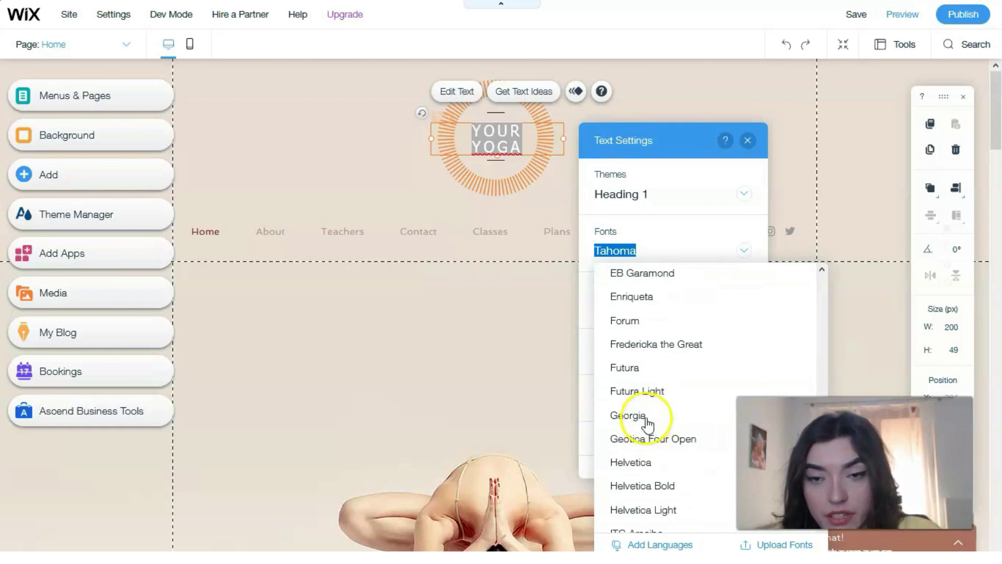
scroll(646, 421, "down", 4)
scroll(647, 424, "down", 8)
scroll(651, 390, "down", 5)
left_click(640, 336)
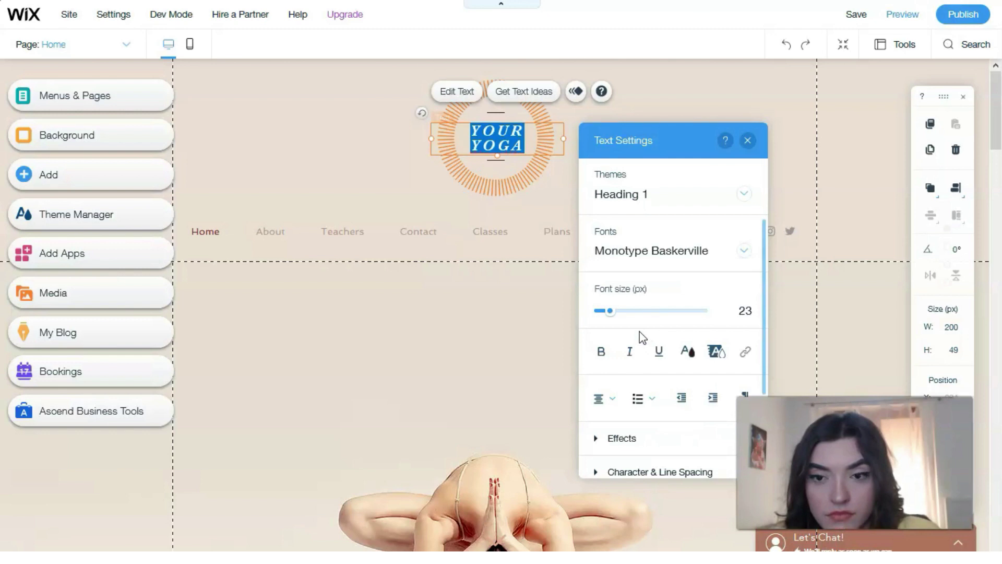
Step: Set the font of the YOUR YOGA logo text to Montserrat
left_click(744, 252)
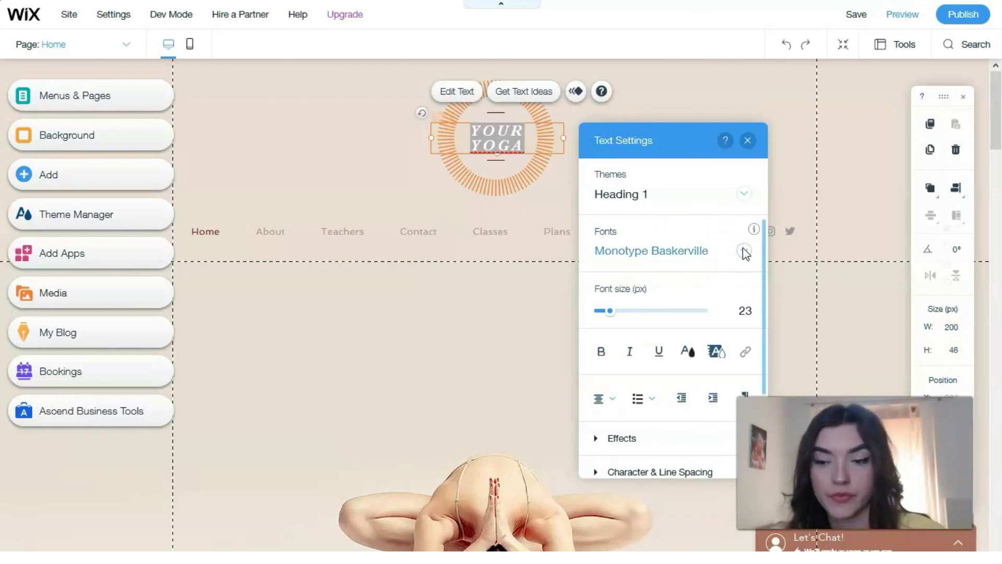
left_click(744, 253)
left_click(659, 295)
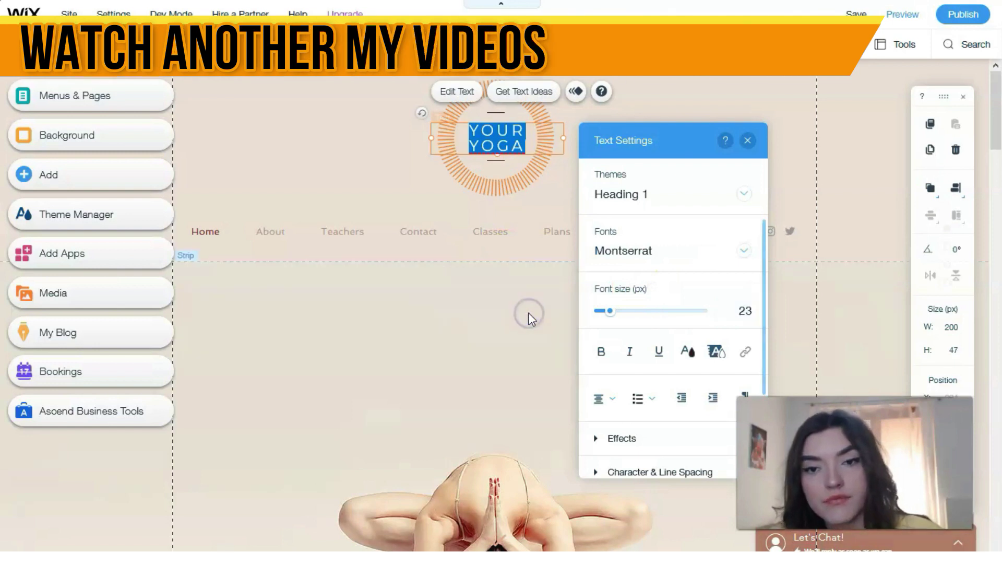
left_click(545, 306)
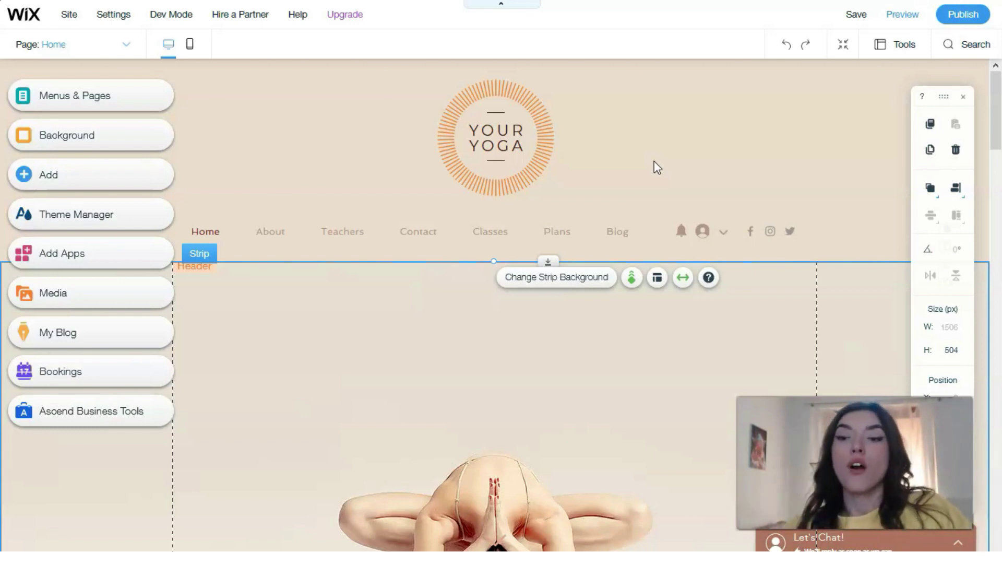
Step: Recolor the YOUR YOGA logo text to the pink saved color #D58F95
left_click(501, 147)
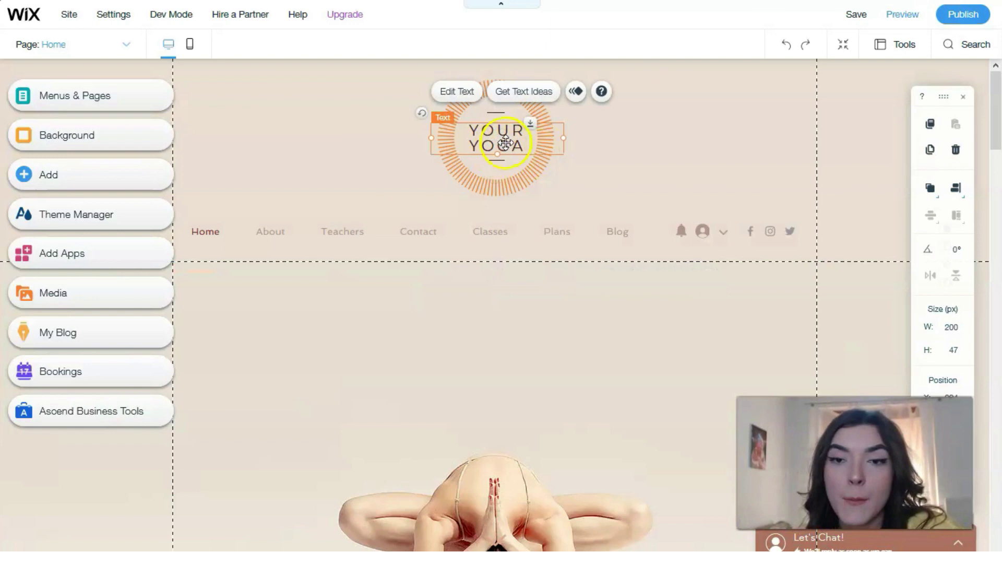
double_click(504, 136)
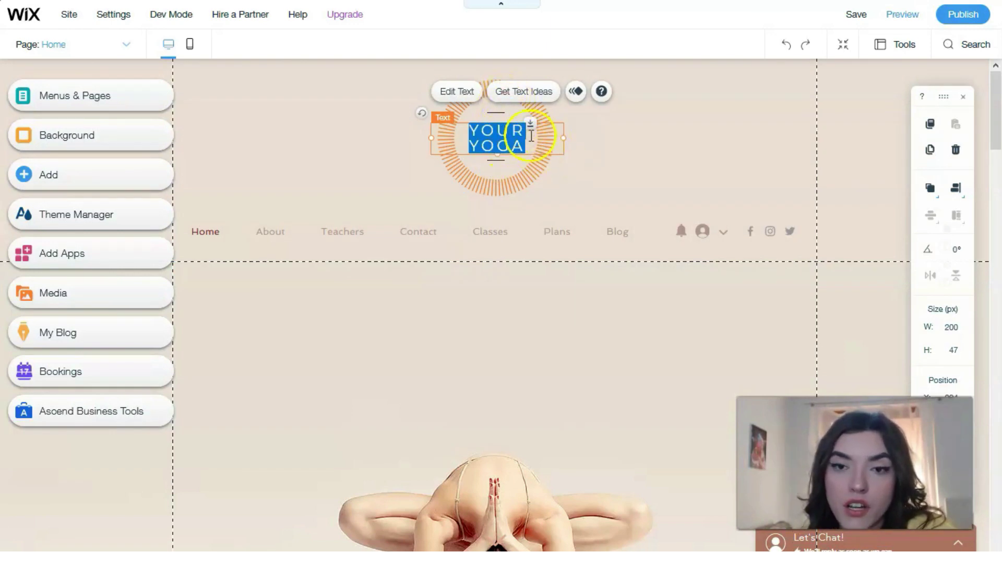
left_click(516, 137)
left_click(691, 355)
left_click(692, 355)
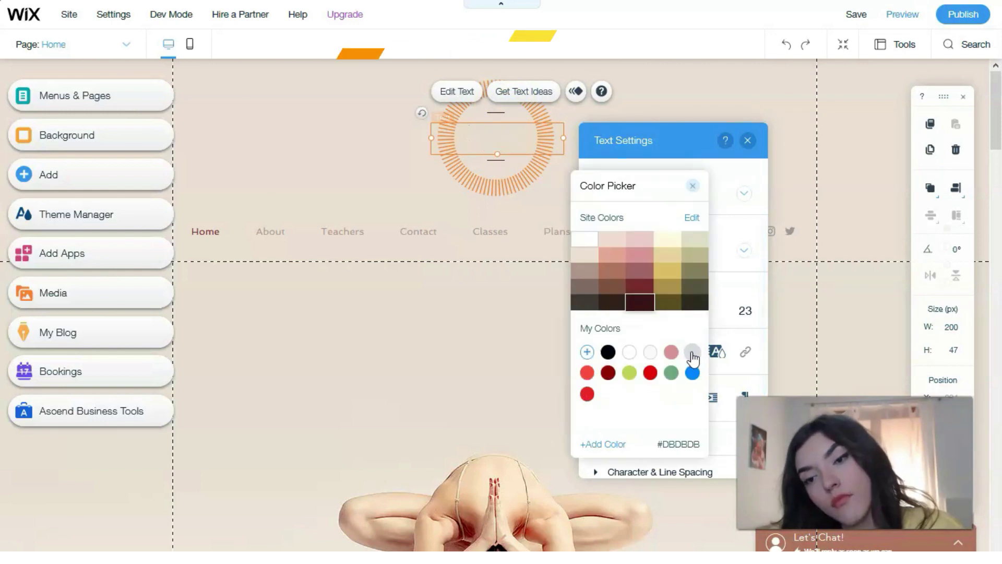
left_click(672, 353)
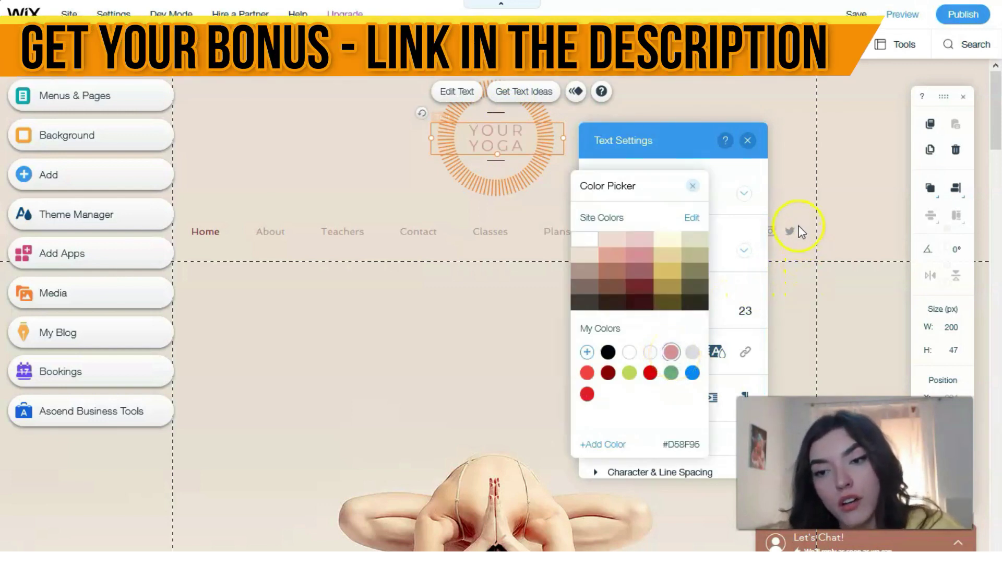
left_click(782, 164)
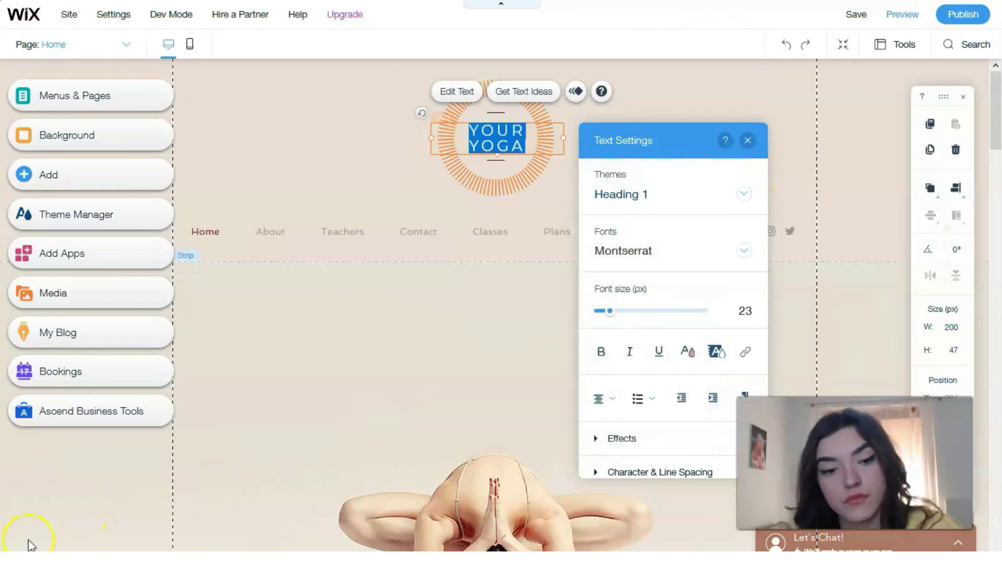
left_click(467, 179)
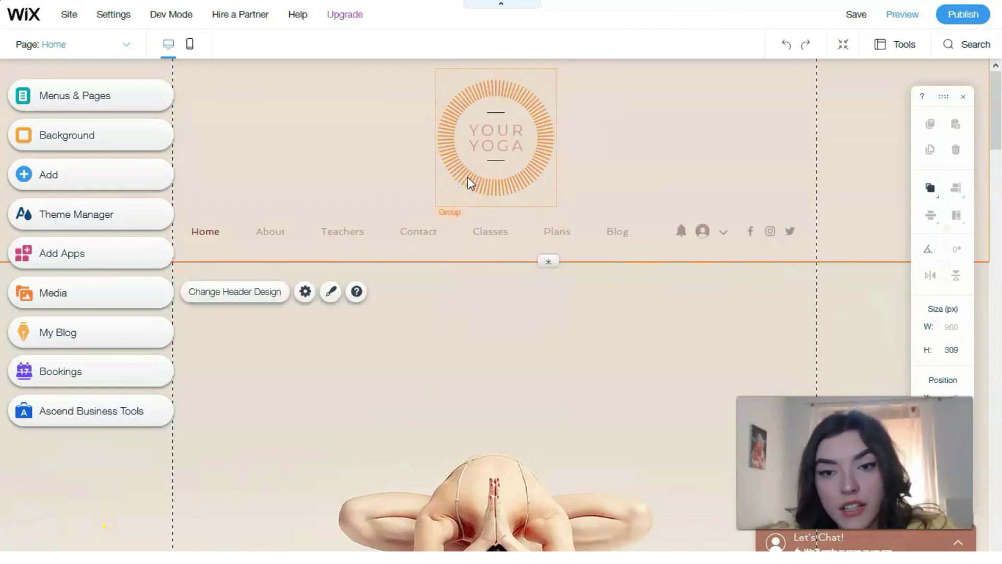
Step: Move the orange sun ring image out of the logo, to the right of the YOUR YOGA text
left_click(457, 209)
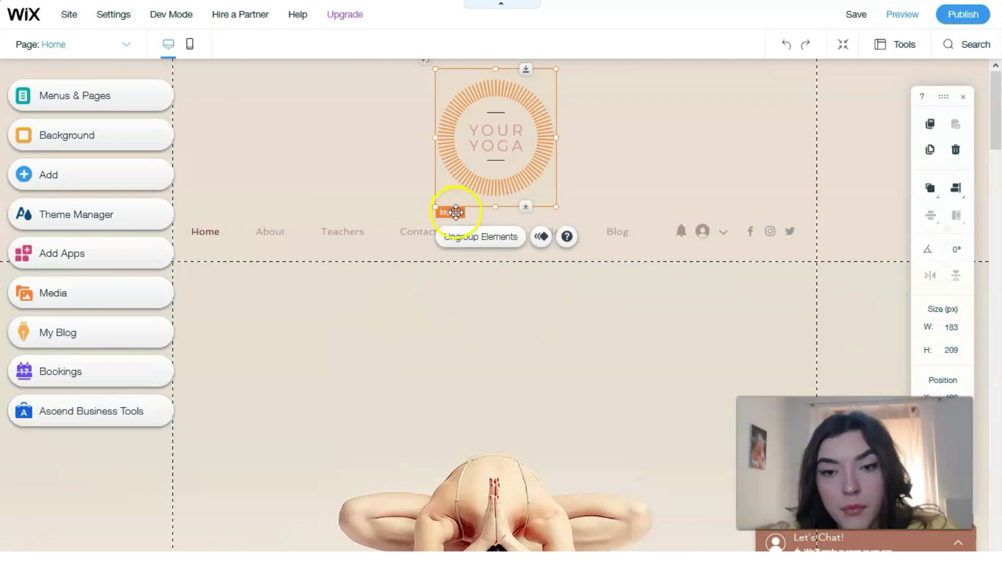
left_click(447, 209)
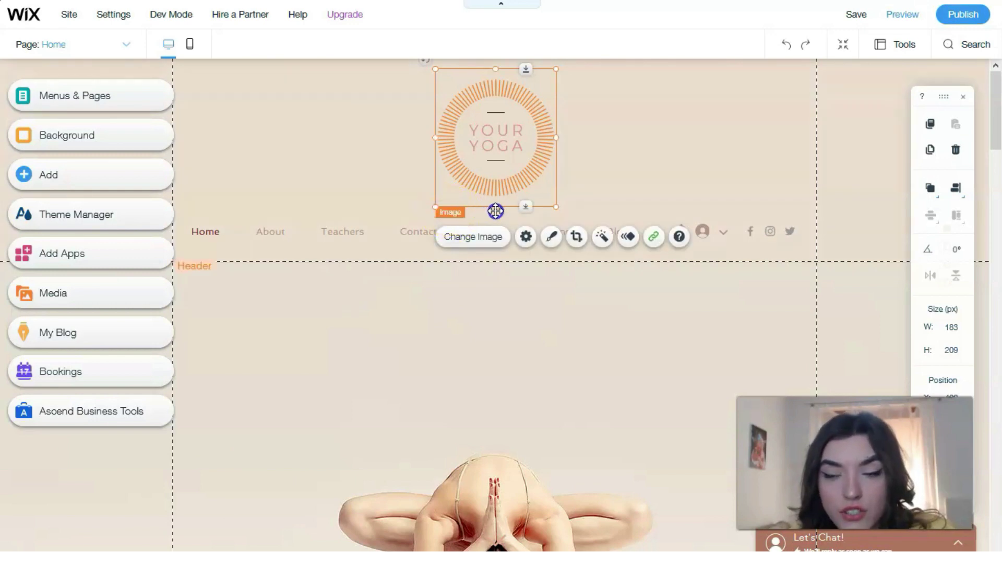
left_click_drag(549, 186, 472, 176)
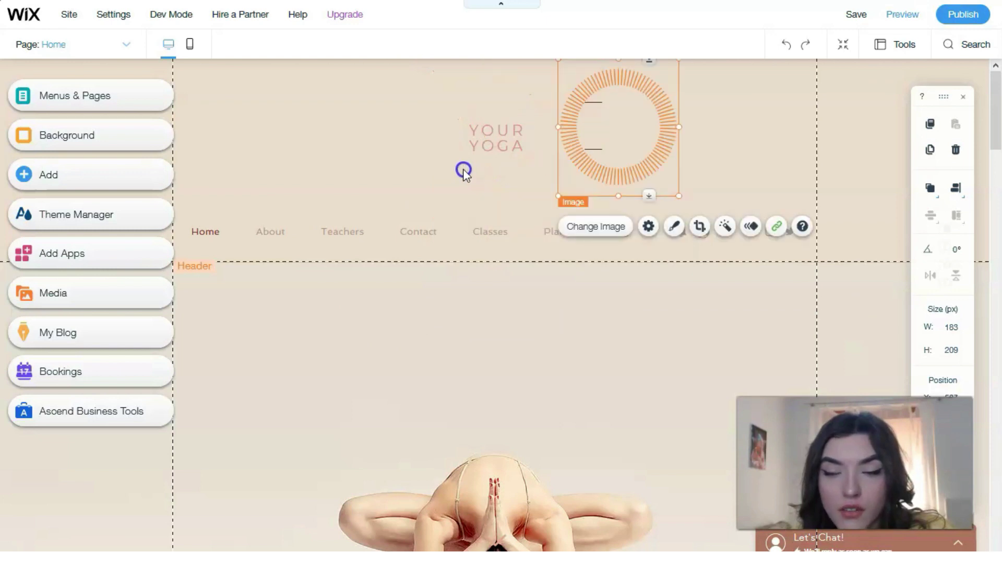
left_click(461, 168)
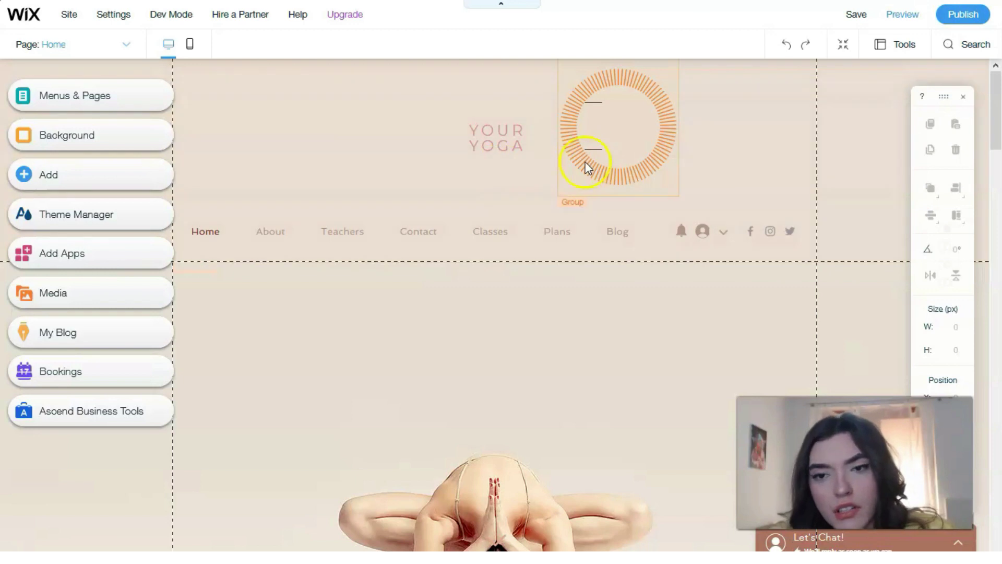
Step: Move the sun ring group back around the YOUR YOGA text and ungroup its elements
left_click(580, 201)
left_click_drag(578, 186, 452, 212)
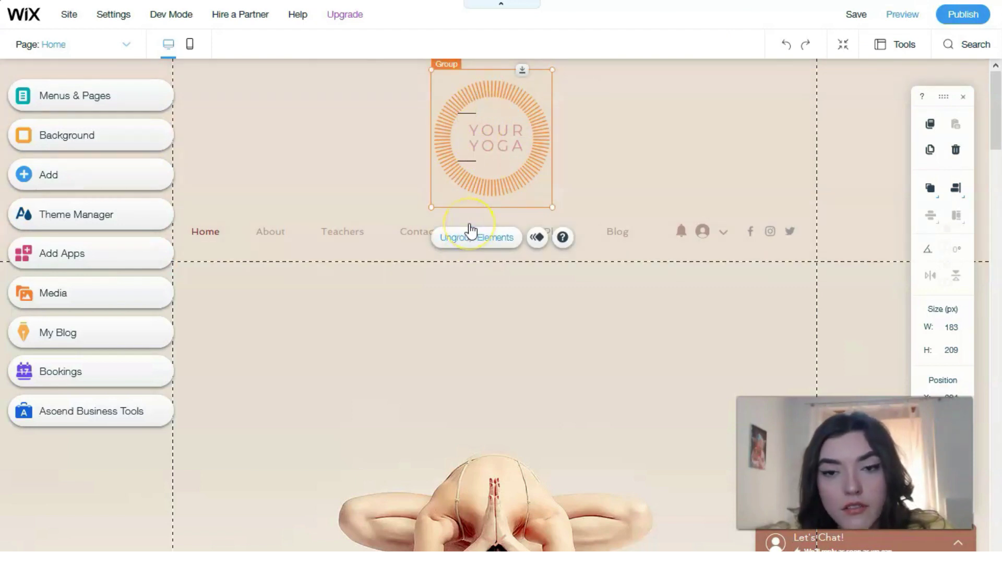
left_click(501, 237)
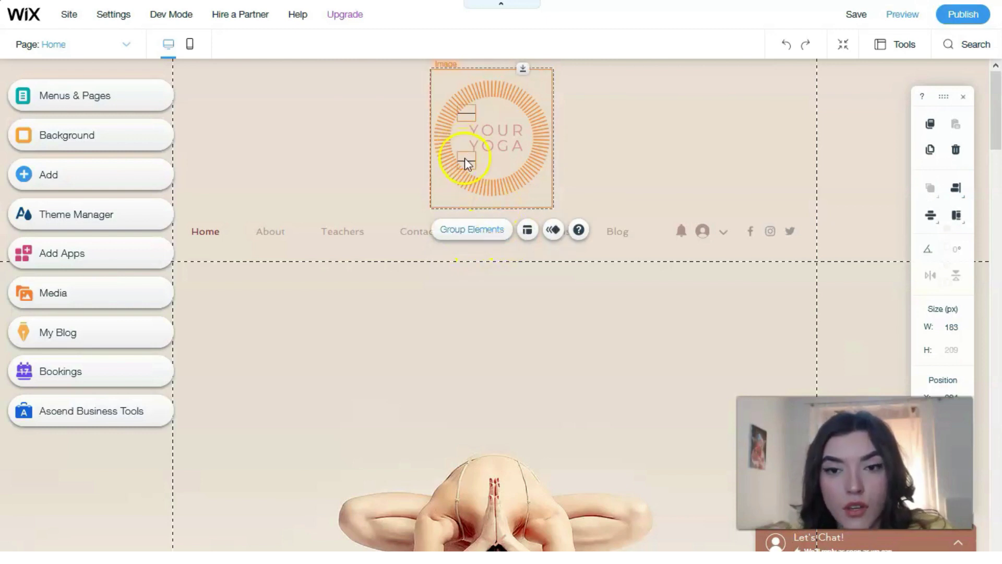
Step: Shift the sun ring image and its two short lines sideways, then bring them back around the YOUR YOGA text
left_click(485, 166)
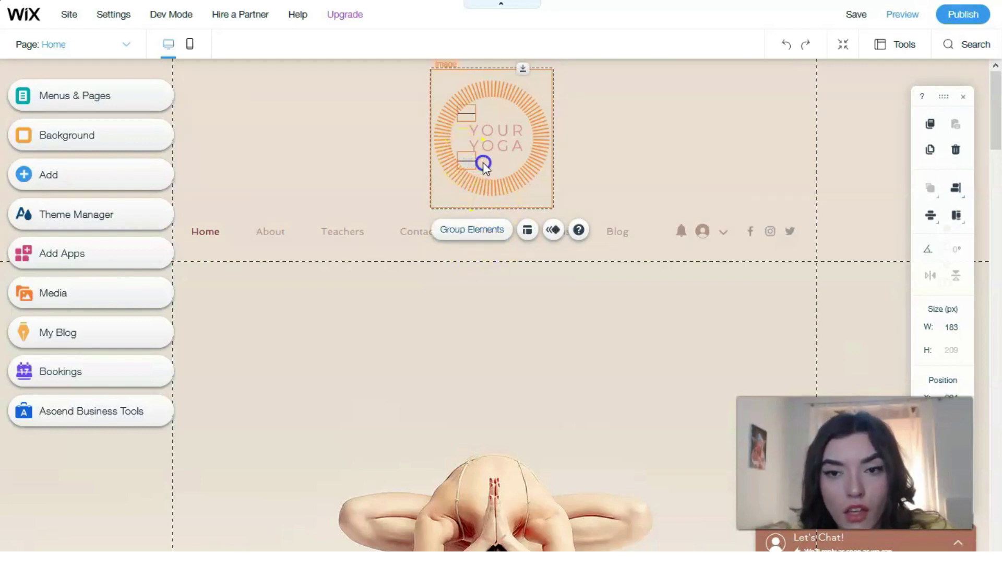
left_click_drag(493, 165, 477, 167)
left_click(461, 161)
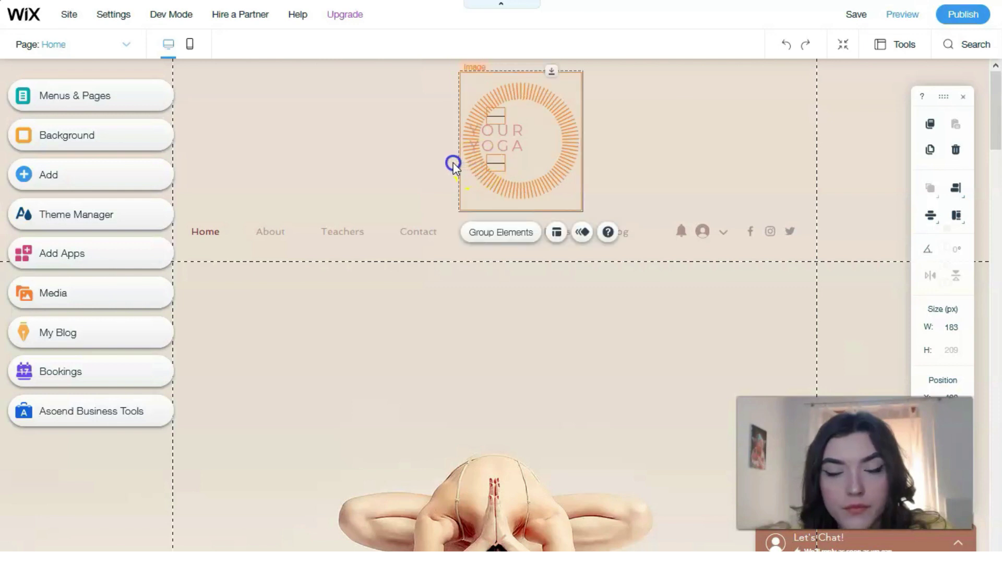
left_click_drag(445, 166, 431, 166)
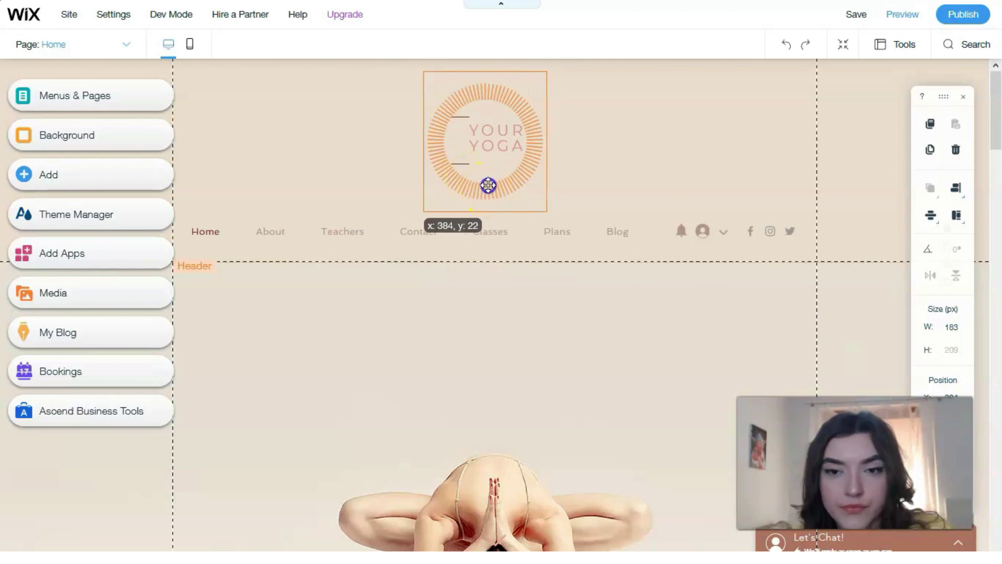
left_click_drag(488, 185, 485, 186)
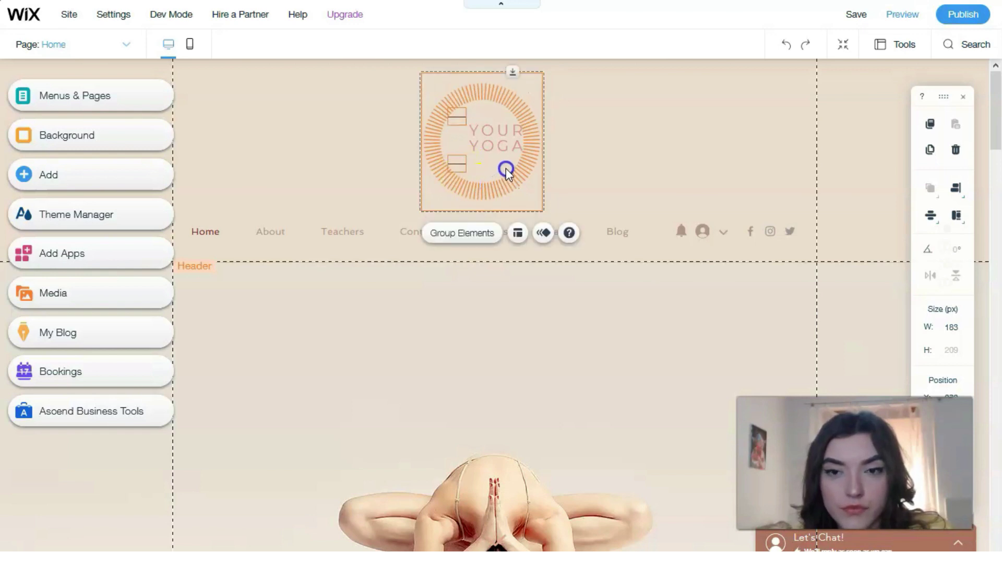
left_click_drag(518, 164, 495, 183)
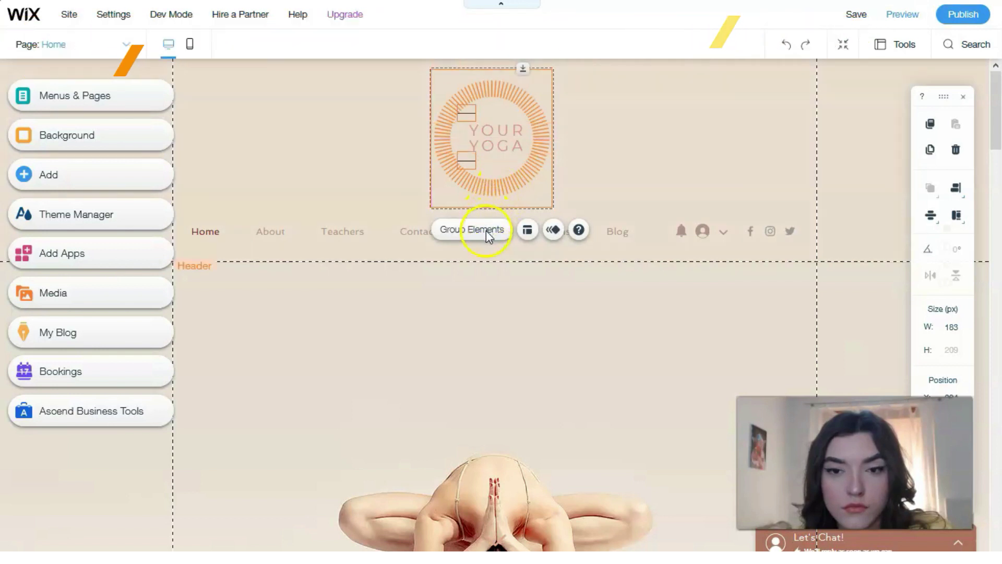
Step: Apply the Glide-In animation to the selected sun ring image and its two short lines
left_click(553, 236)
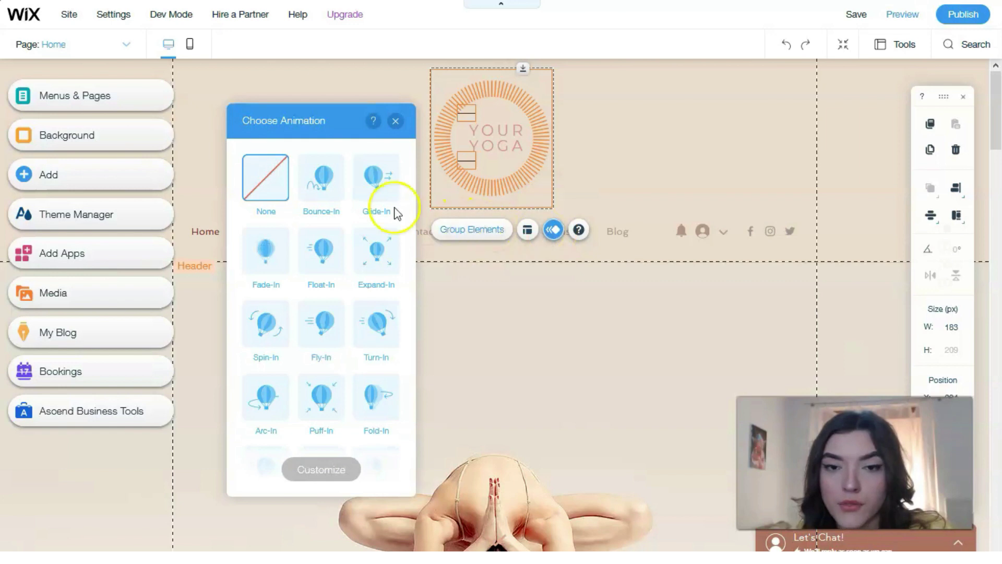
left_click(375, 183)
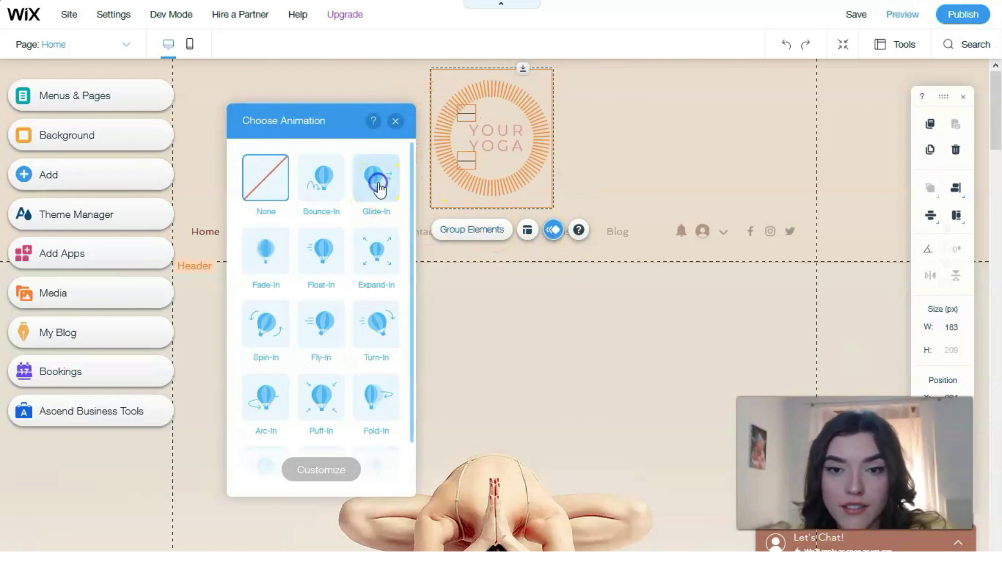
left_click(379, 185)
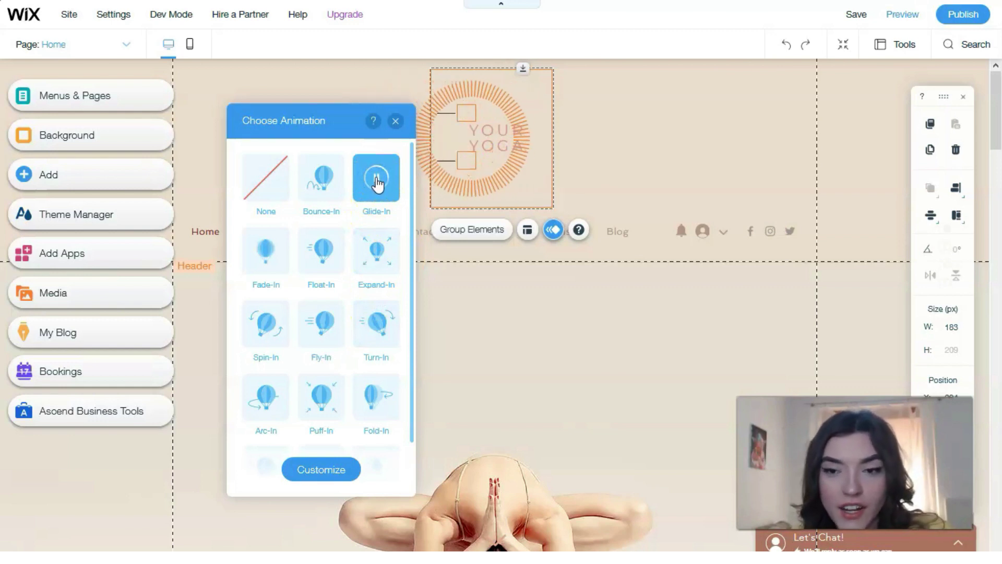
left_click(401, 122)
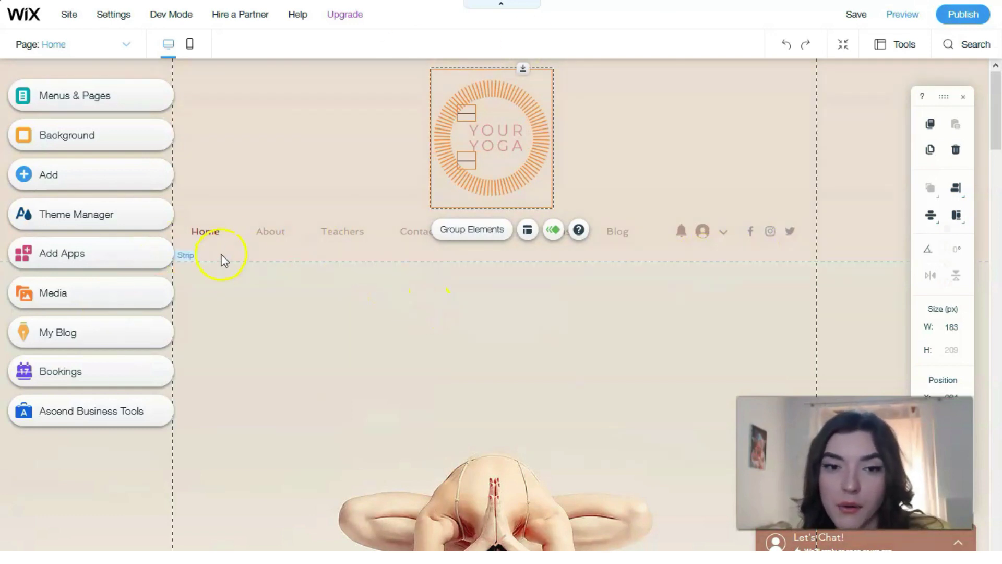
Step: Rename the Home page to Main in the header's horizontal site menu
left_click(213, 233)
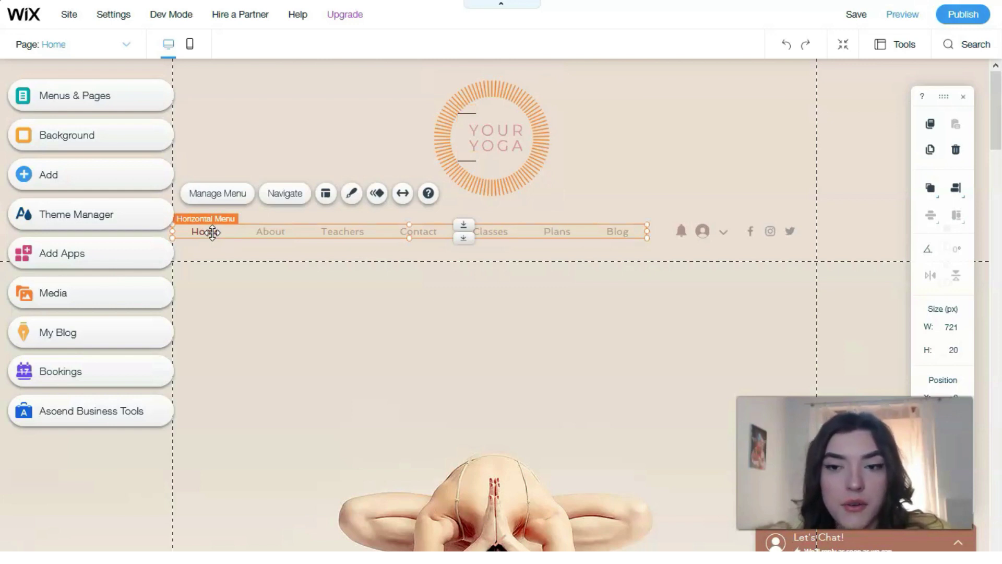
left_click(216, 194)
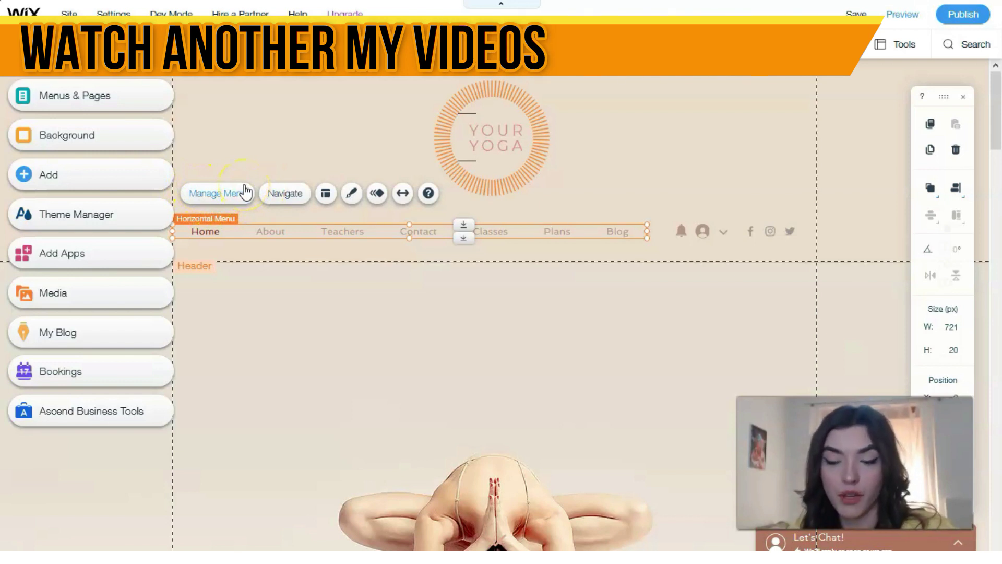
left_click(217, 193)
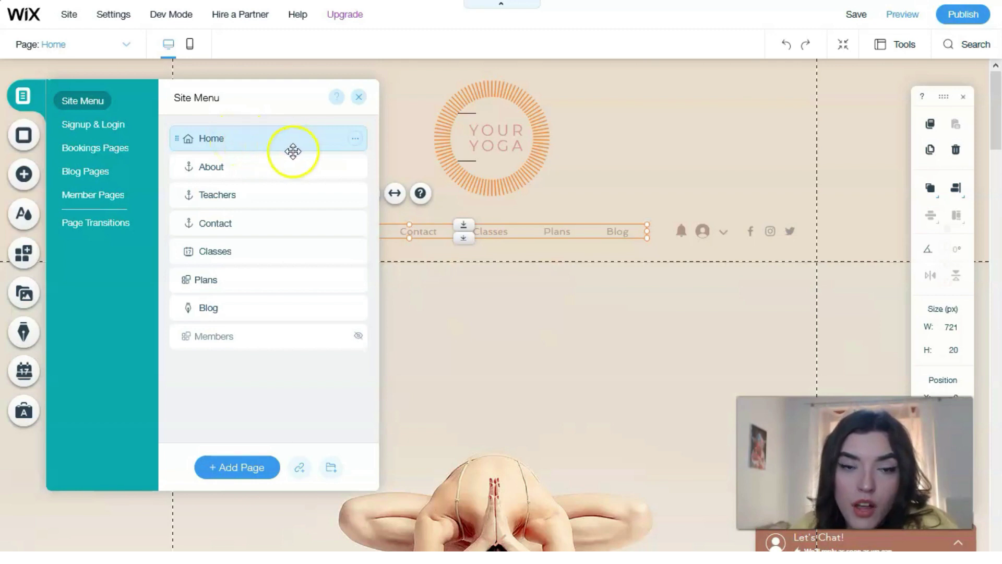
double_click(221, 138)
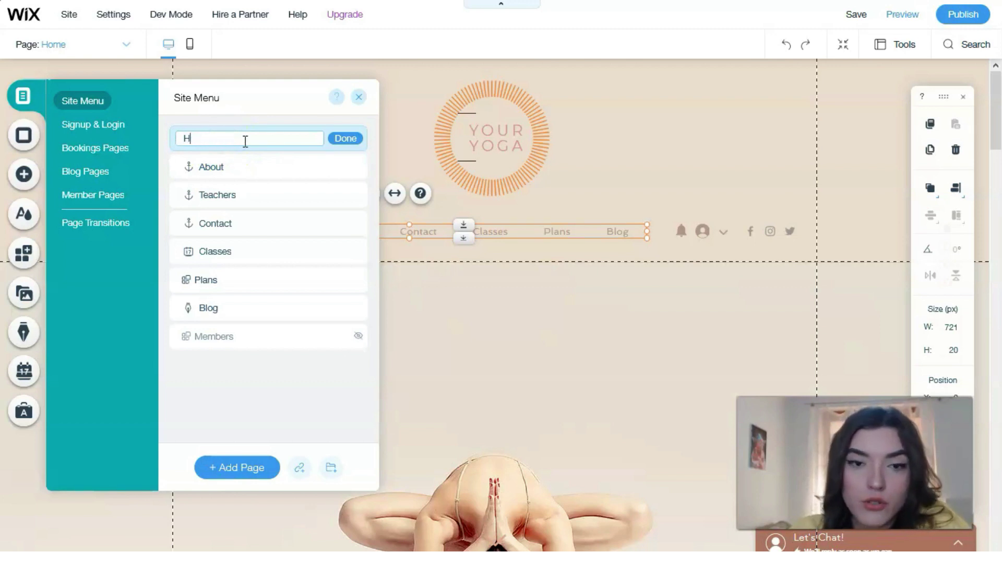
key("BackSpace")
type("Main")
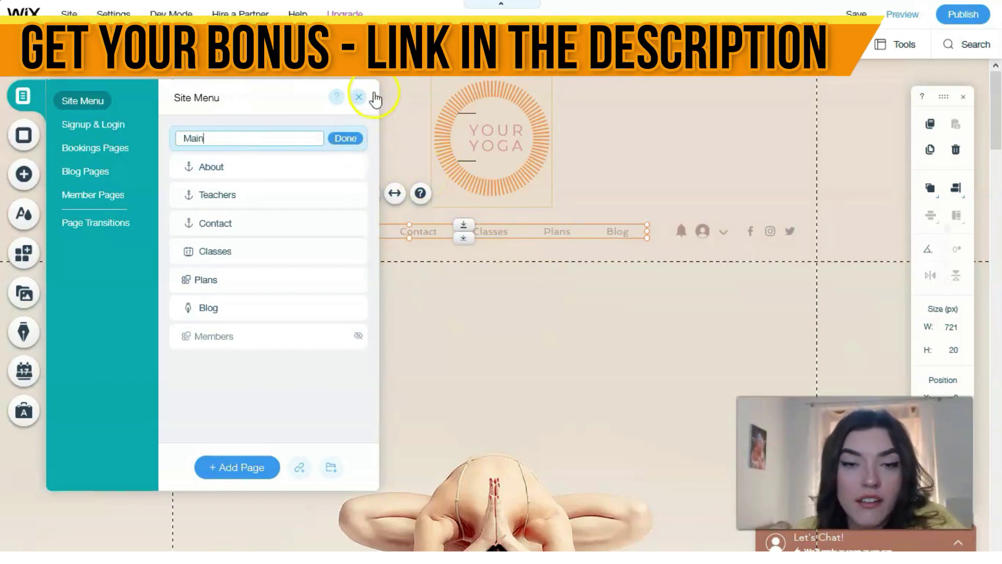
left_click(343, 139)
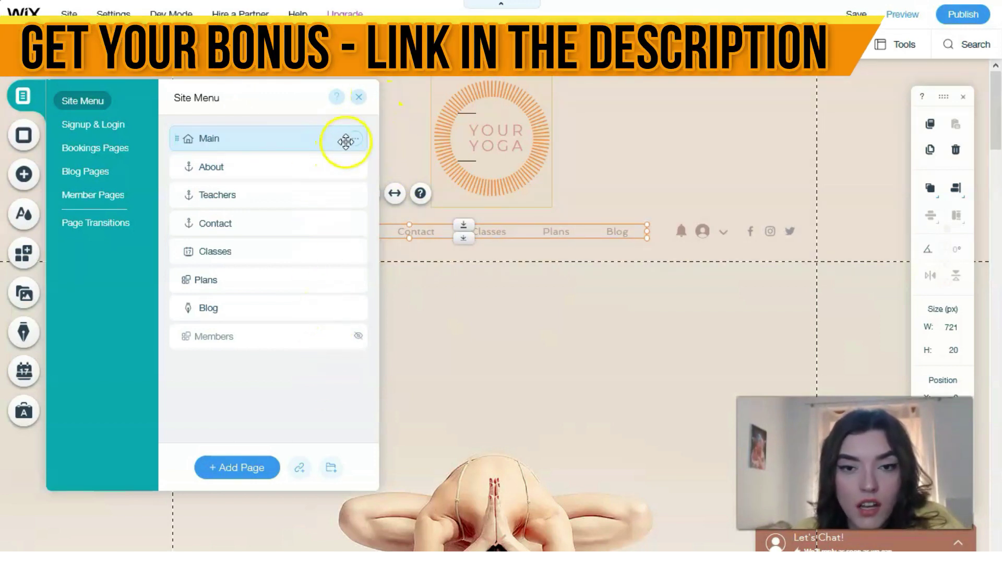
left_click(358, 97)
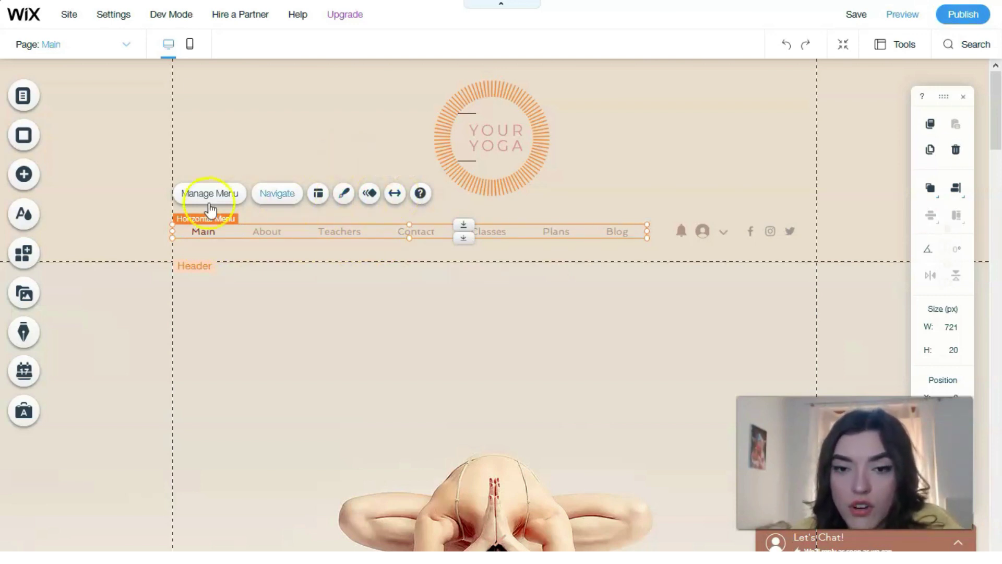
Step: Examine the header login bar's display settings and its design options for fill, border and corners
left_click(695, 229)
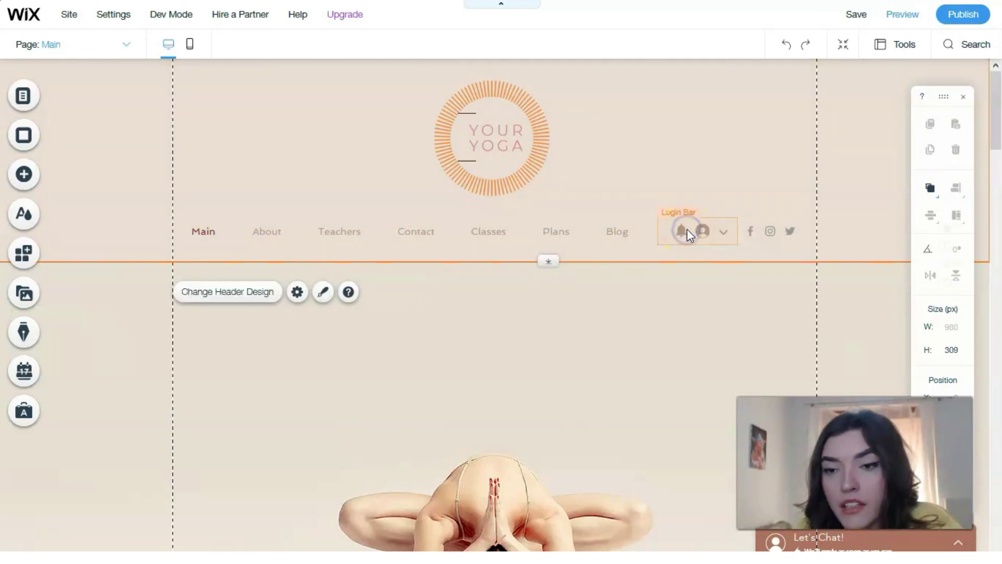
left_click(691, 227)
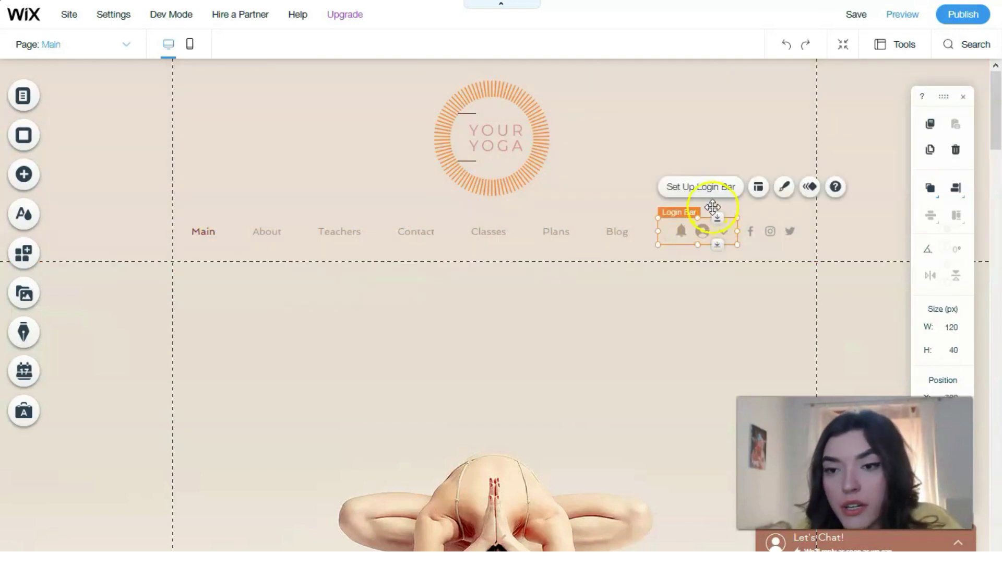
left_click(758, 194)
left_click(763, 197)
left_click(783, 190)
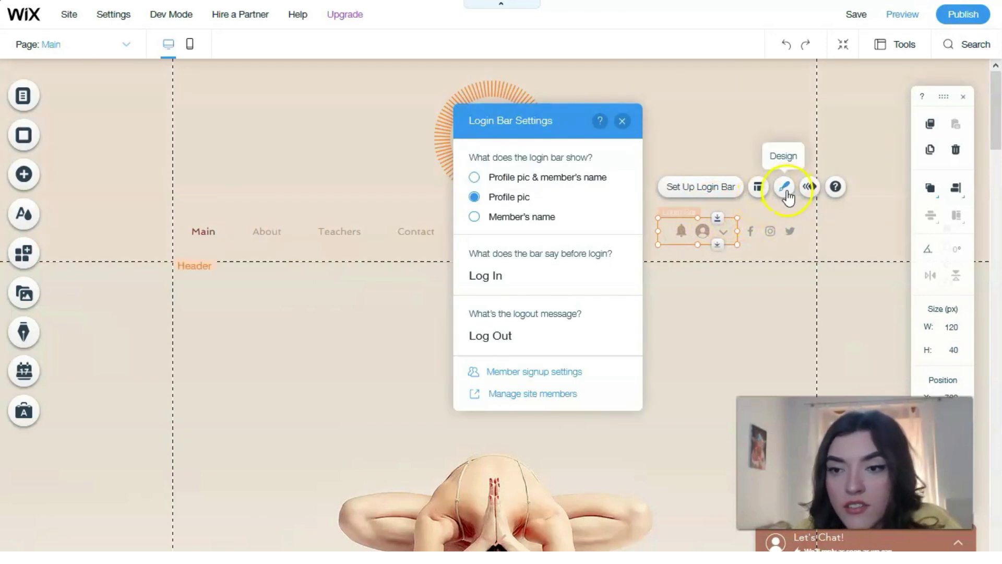
left_click(785, 194)
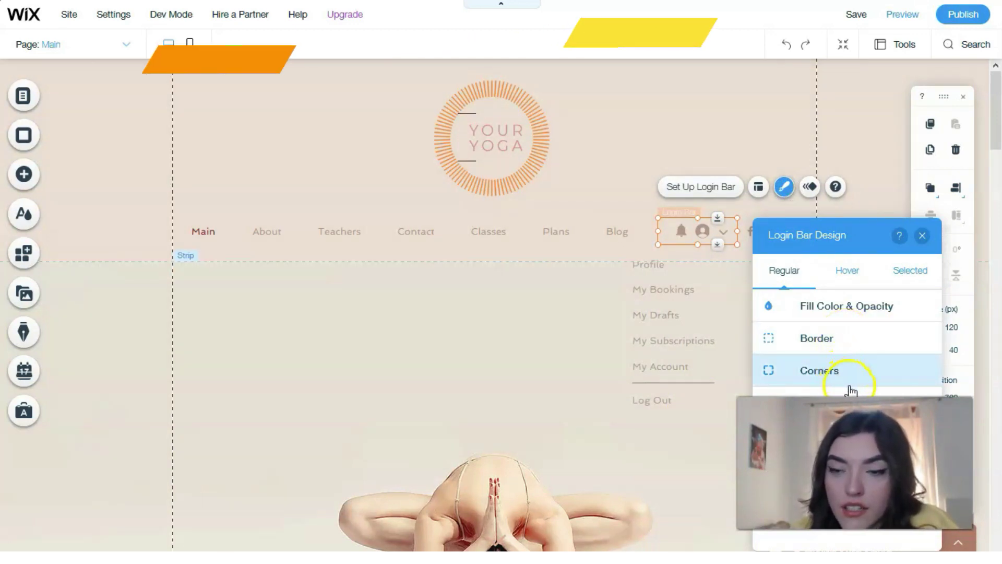
left_click(922, 235)
left_click(679, 358)
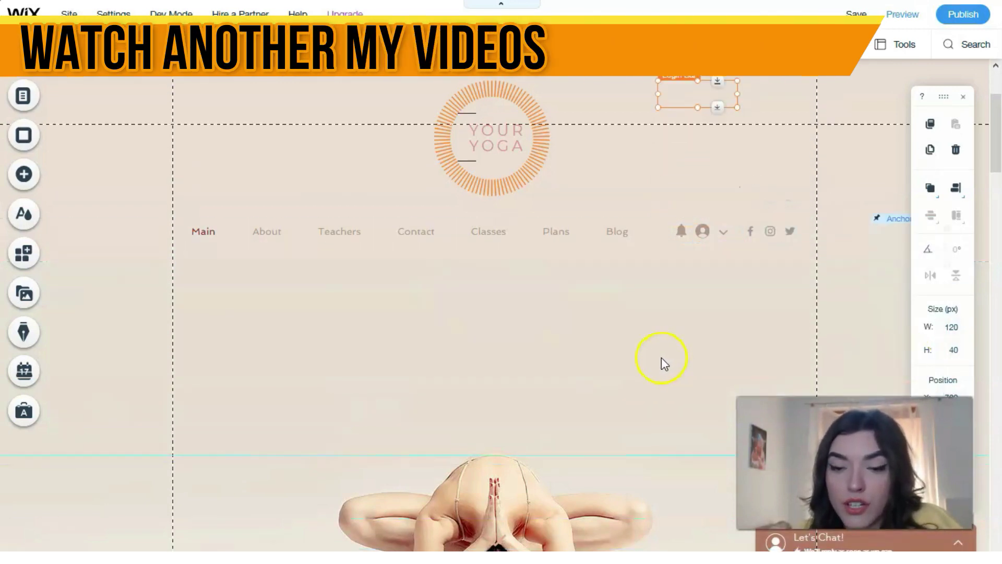
Step: Replace the background of the strip above About Us with the Shadow video from the selected backgrounds
scroll(574, 349, "down", 2)
scroll(543, 348, "down", 4)
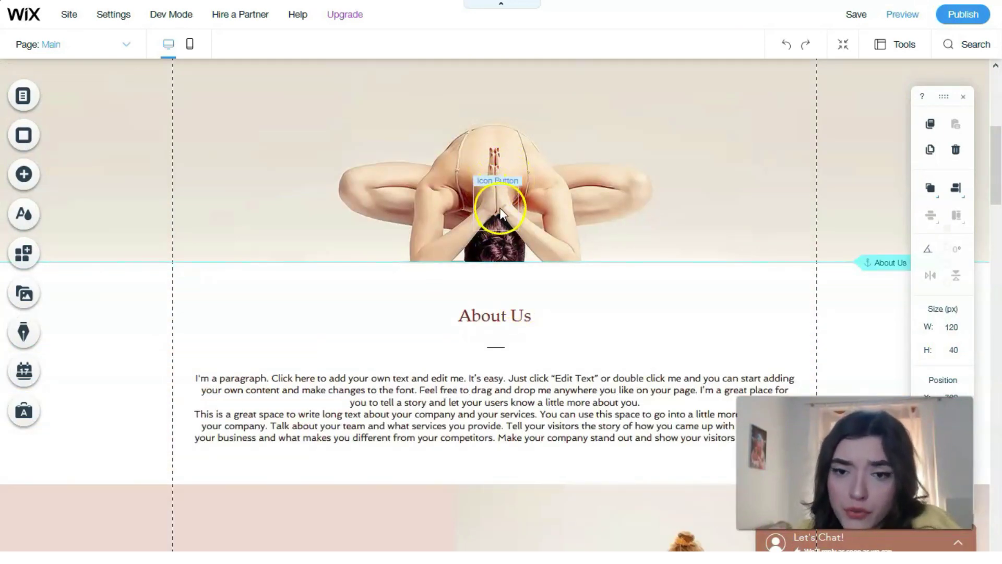
scroll(591, 226, "up", 1)
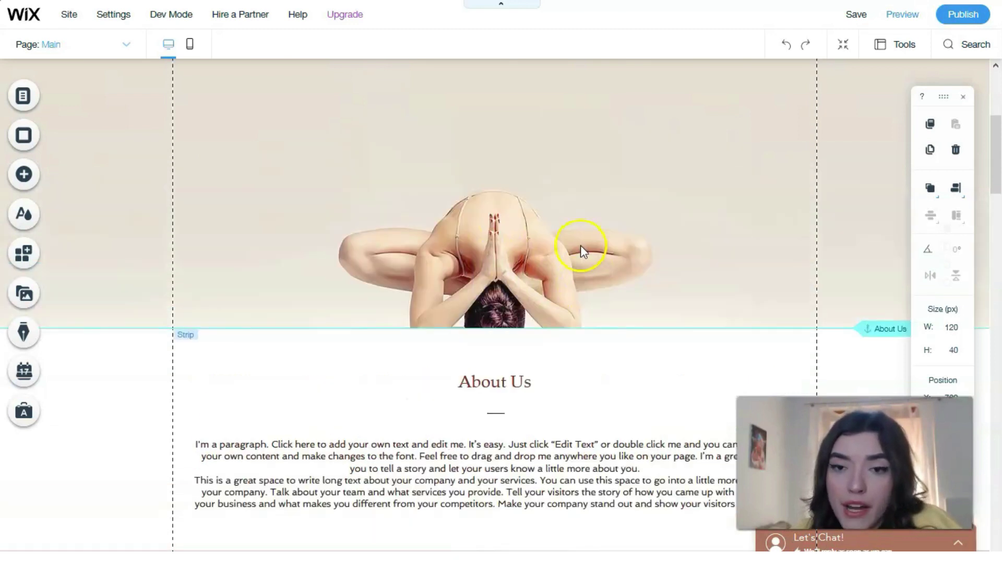
right_click(634, 174)
left_click(634, 174)
left_click(625, 148)
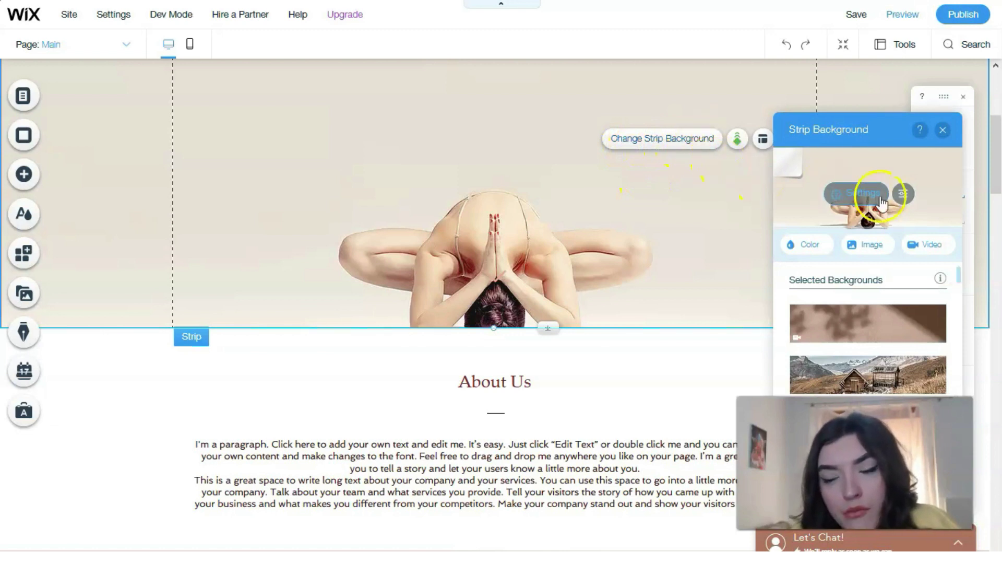
mouse_move(862, 320)
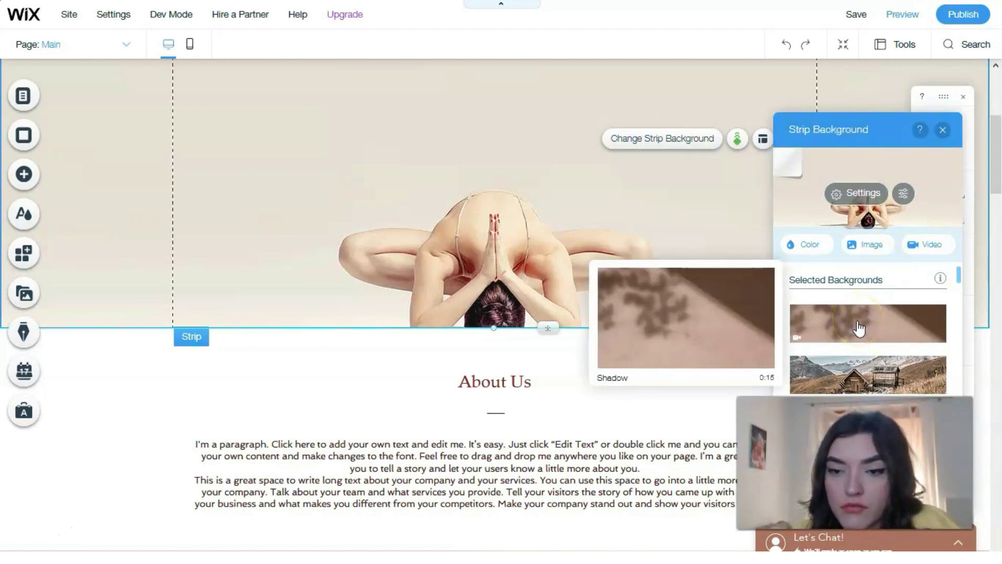
left_click(858, 328)
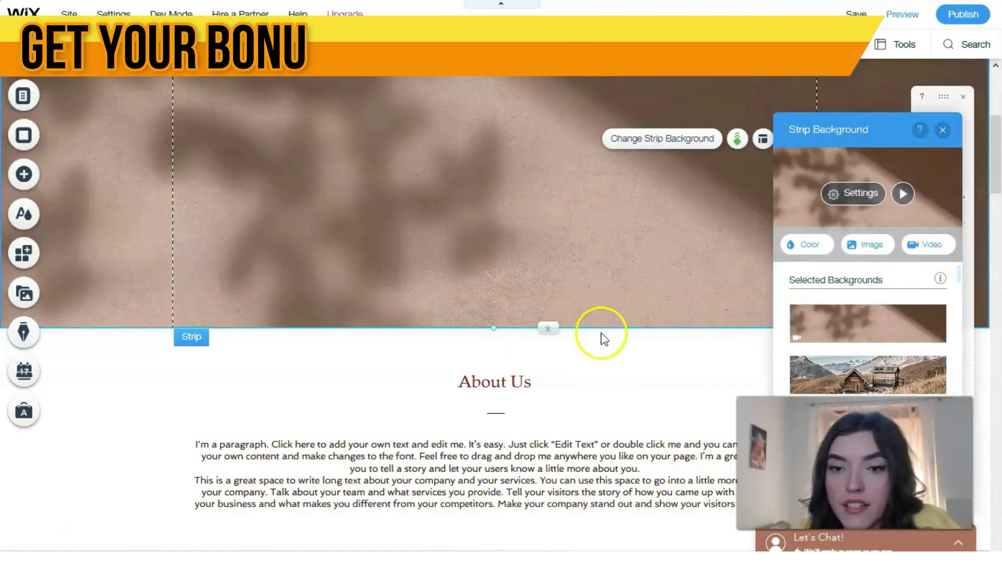
scroll(522, 275, "up", 3)
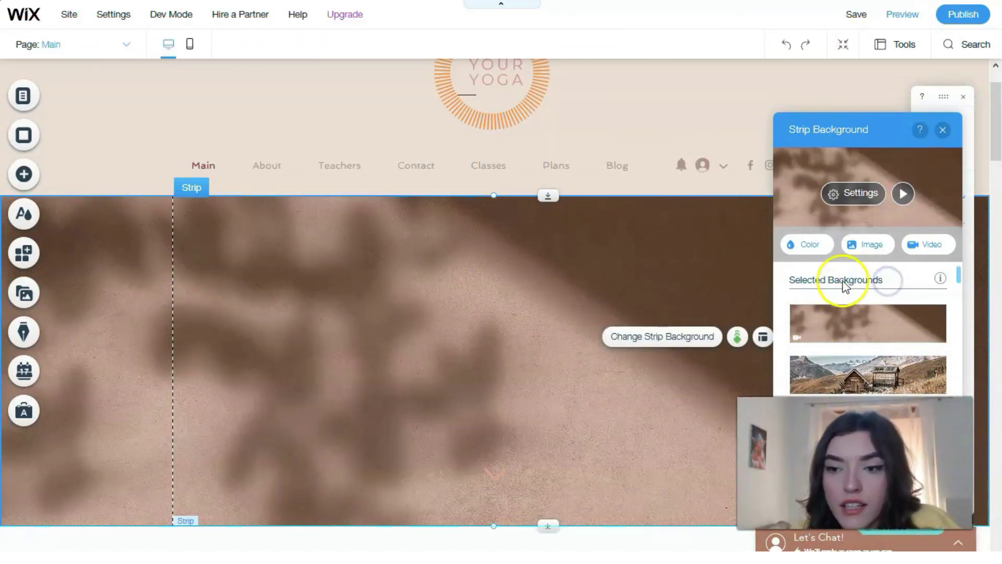
Step: Open the image library for the strip's background and search the Wix media for "yoga"
scroll(899, 320, "down", 10)
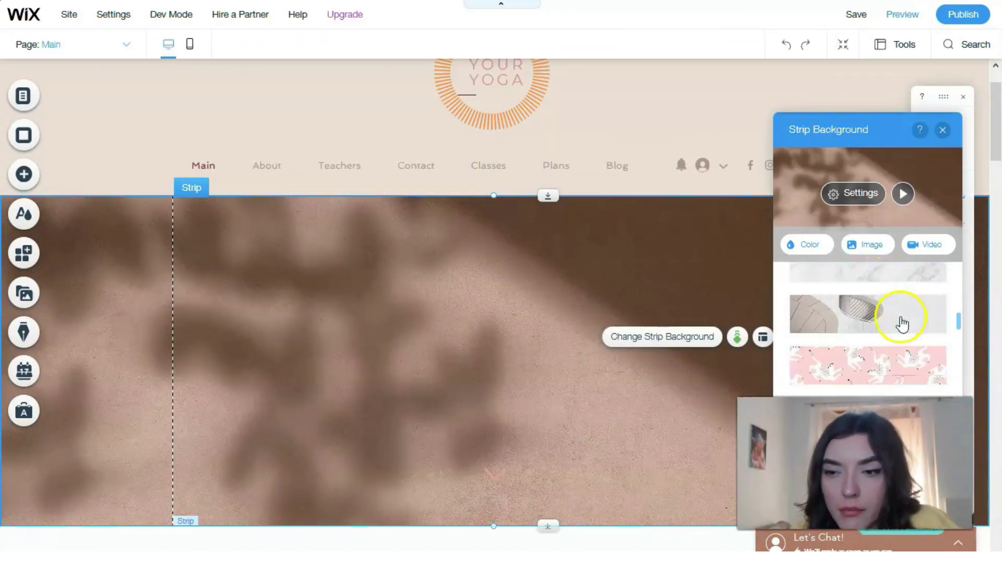
scroll(901, 325, "up", 10)
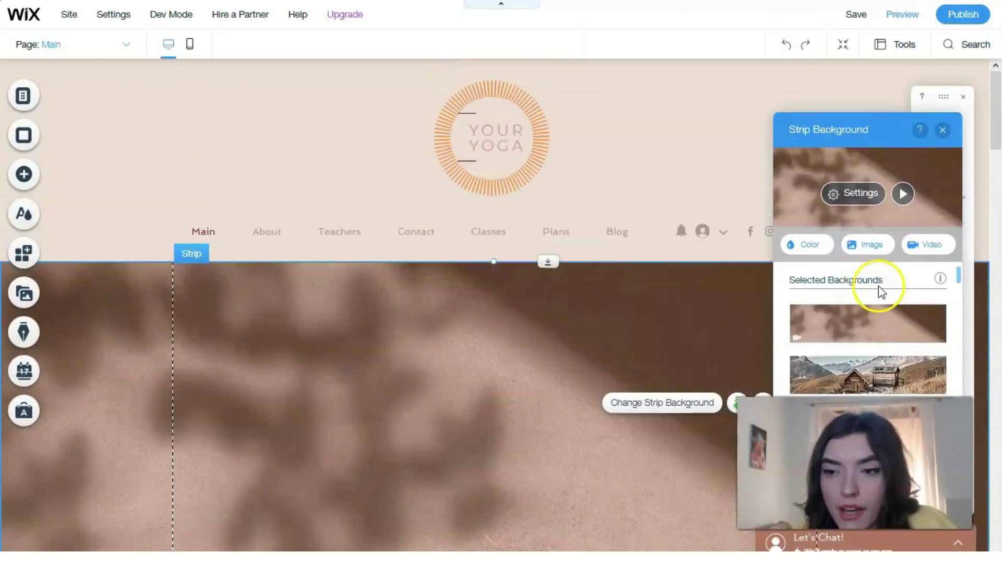
left_click(901, 280)
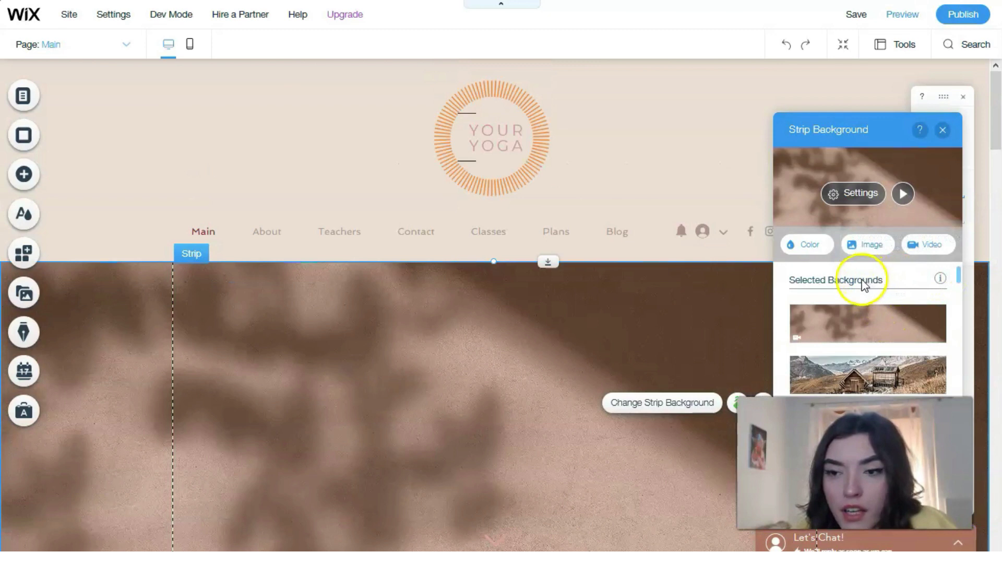
left_click(885, 255)
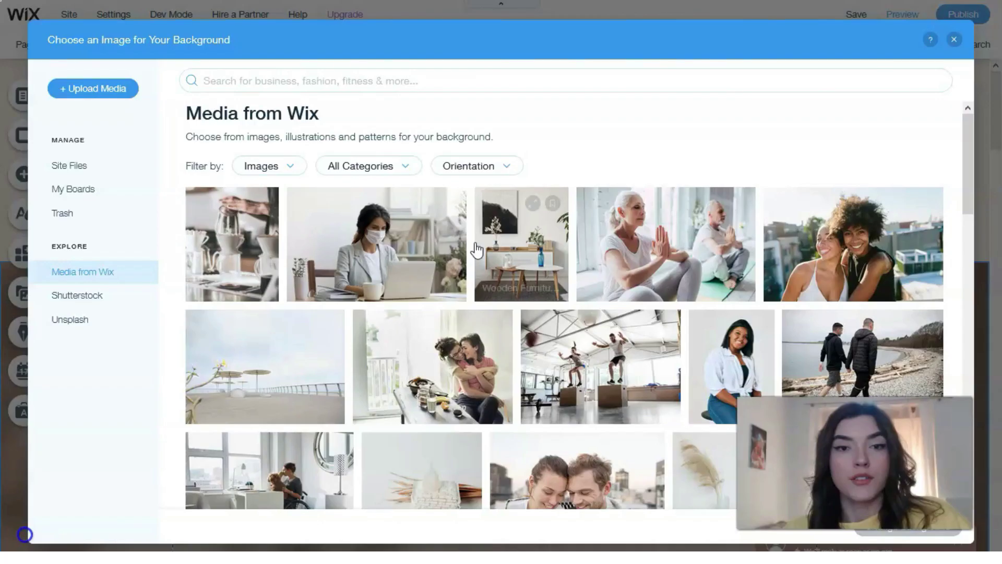
left_click(291, 83)
type("yoga")
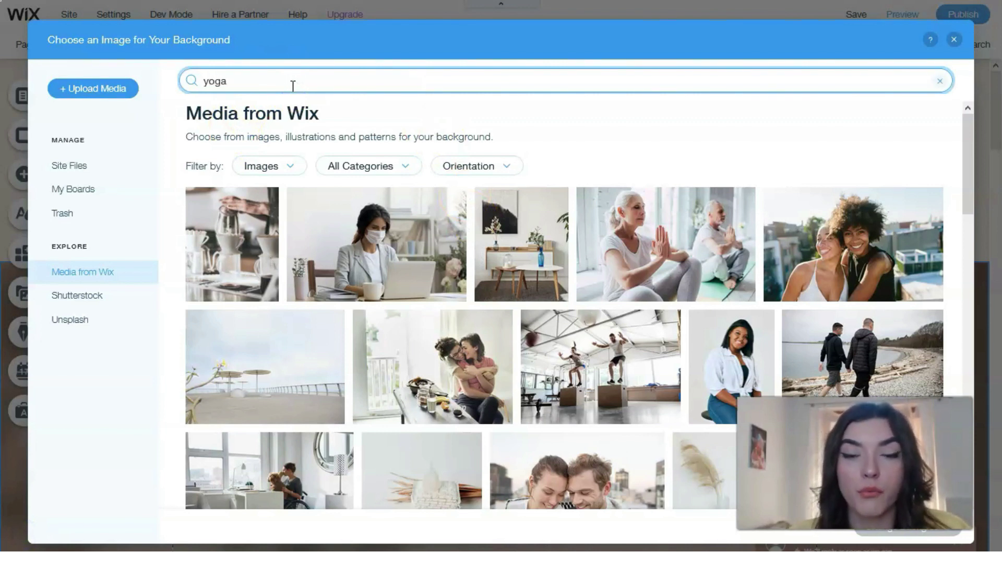
key("Return")
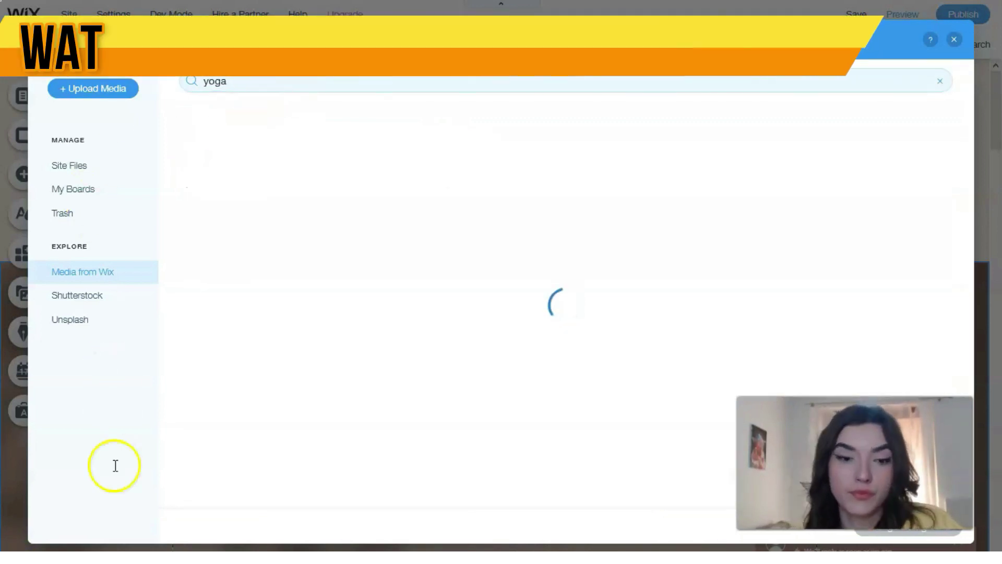
Step: Set the strip's background to the photo of a woman in grey leggings bending in a twisted triangle pose against a beige backdrop
scroll(574, 420, "down", 8)
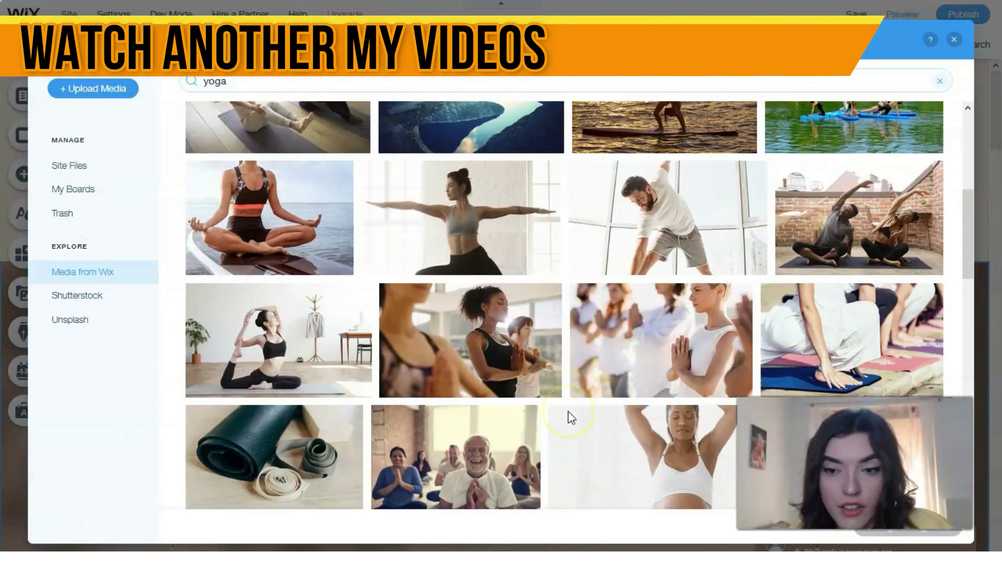
scroll(570, 416, "down", 5)
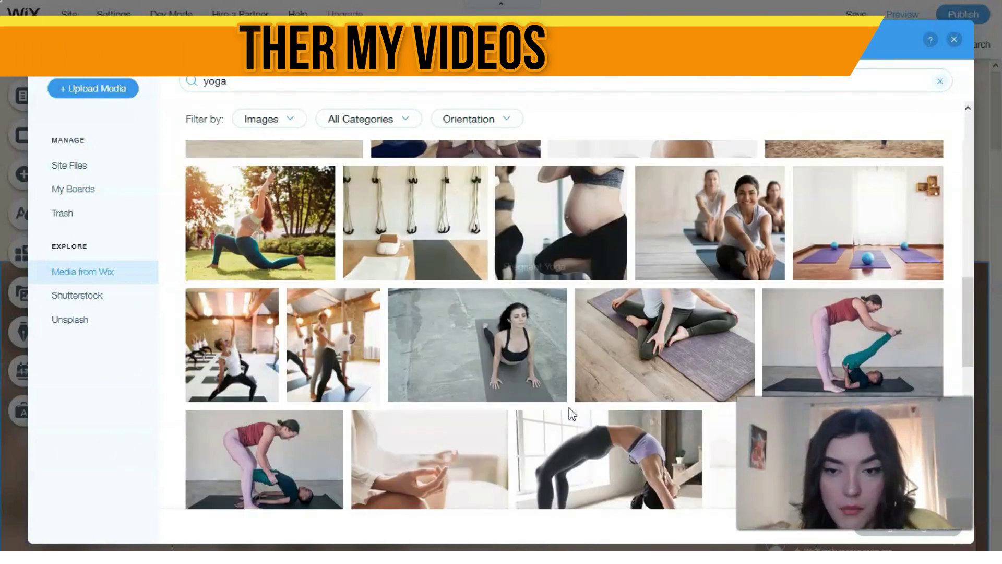
scroll(570, 416, "down", 5)
scroll(571, 415, "down", 4)
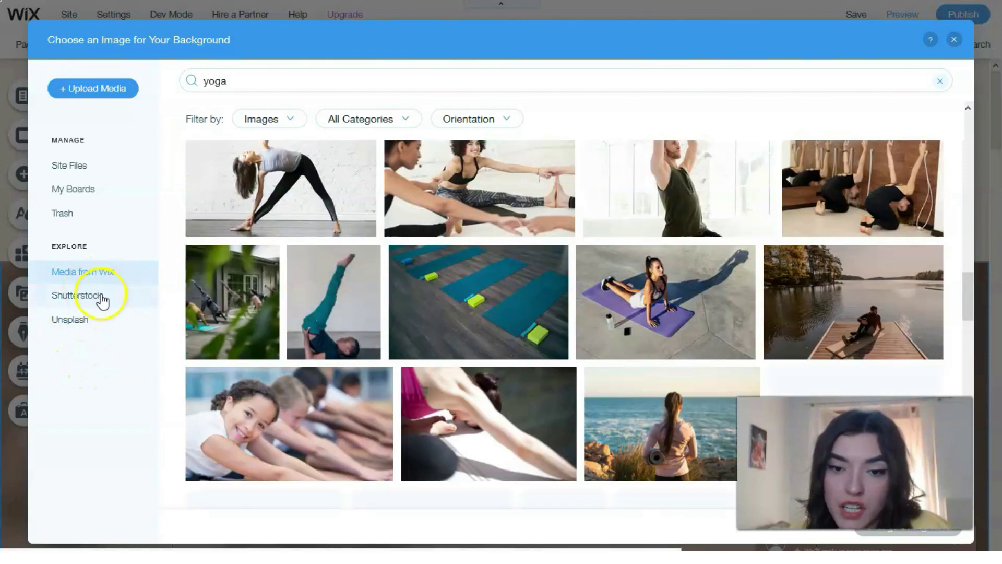
scroll(559, 331, "down", 6)
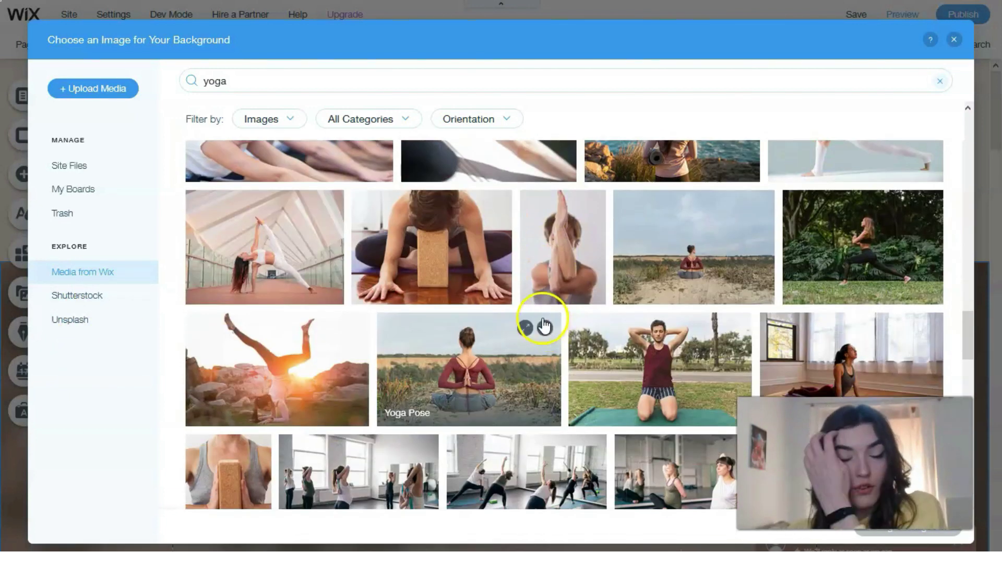
scroll(543, 305, "down", 4)
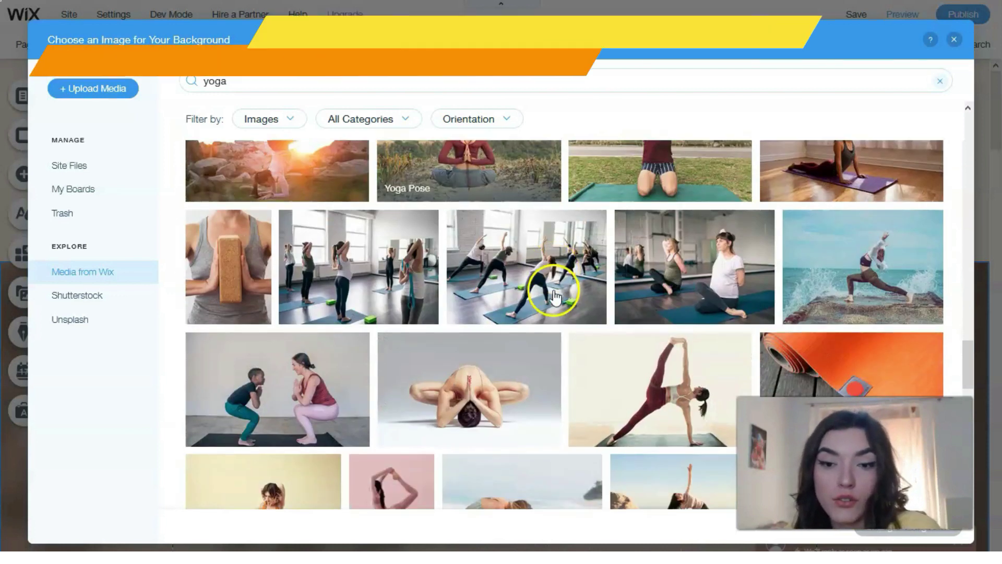
scroll(553, 292, "down", 3)
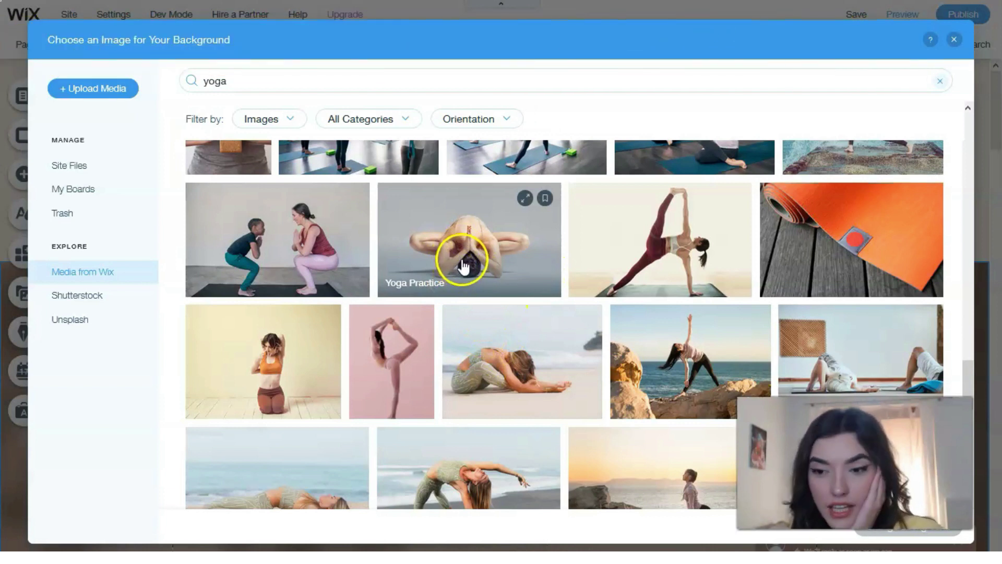
scroll(475, 268, "down", 8)
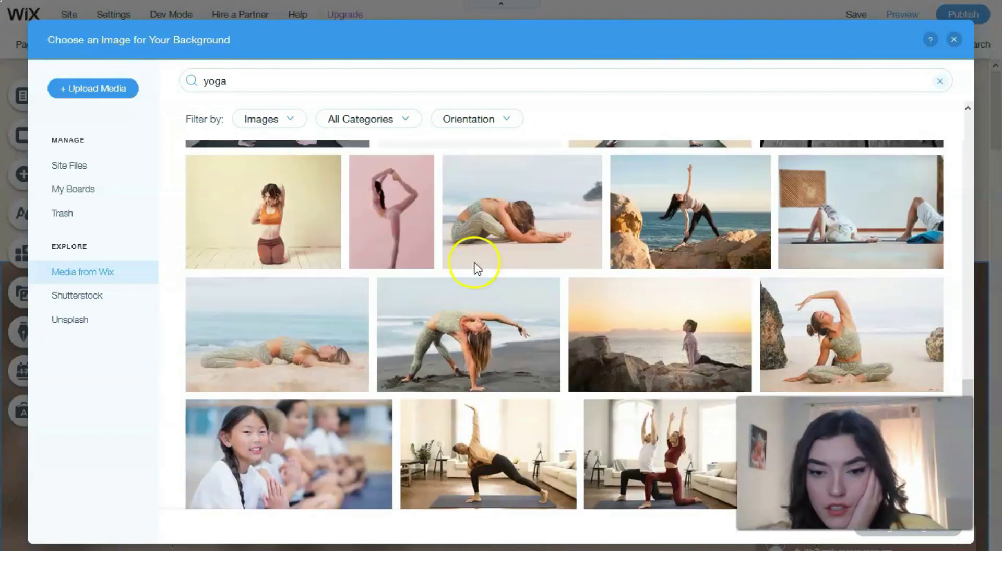
scroll(475, 269, "down", 1)
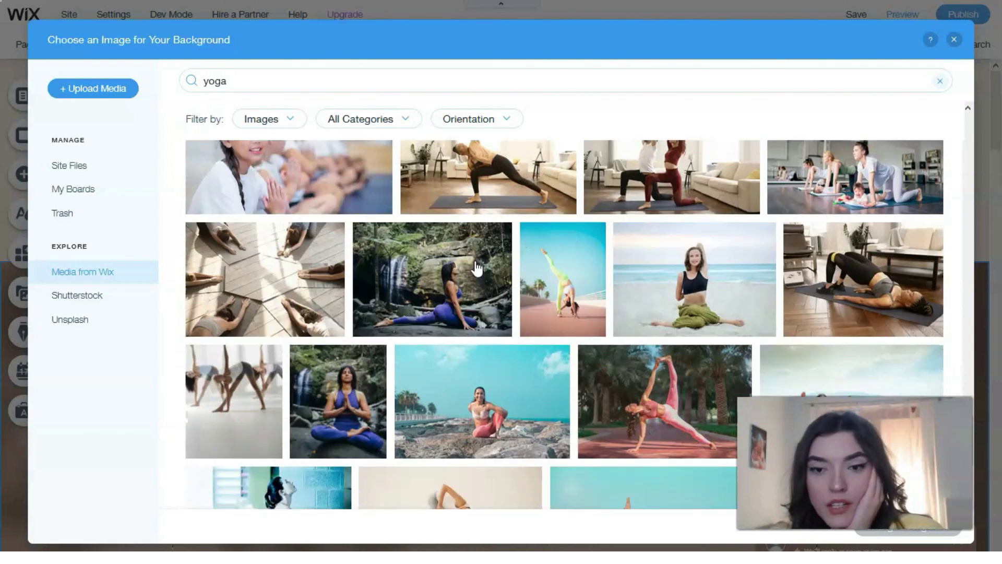
scroll(476, 268, "down", 5)
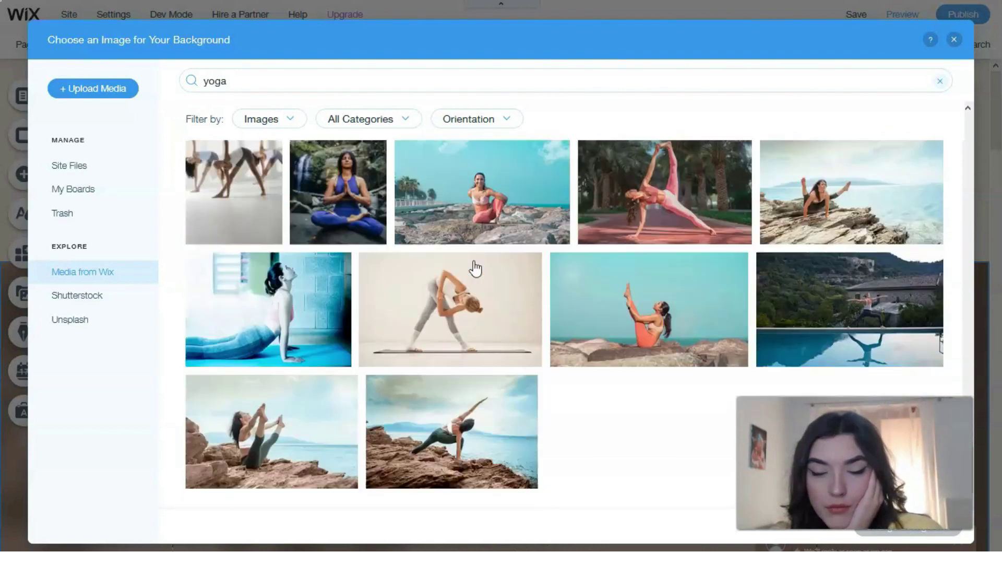
left_click(468, 260)
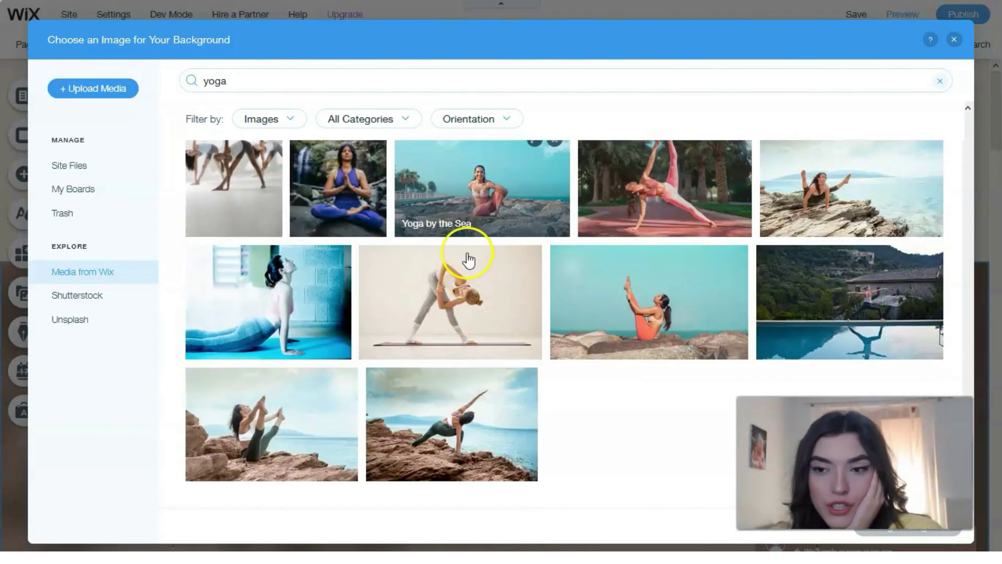
left_click(470, 300)
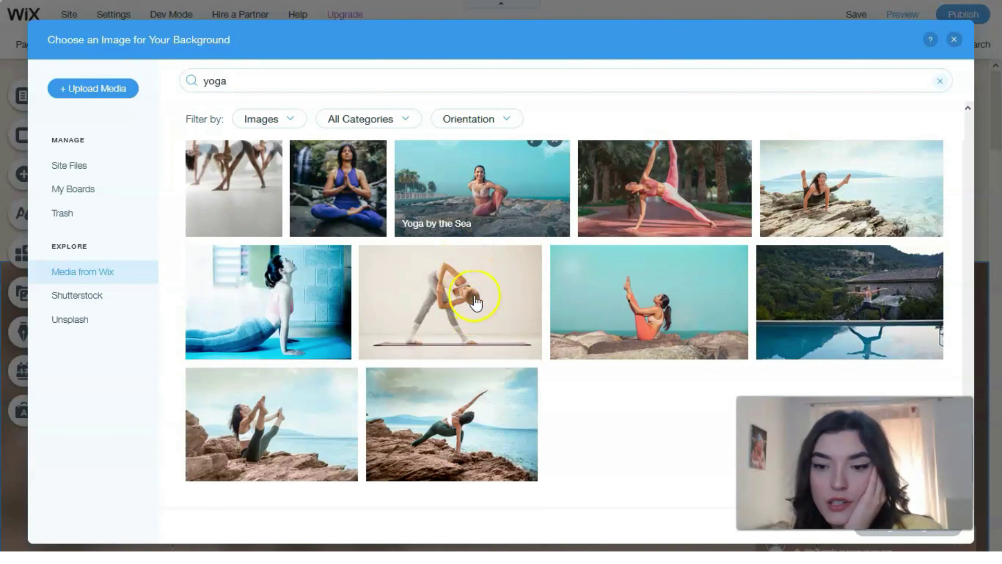
left_click(922, 539)
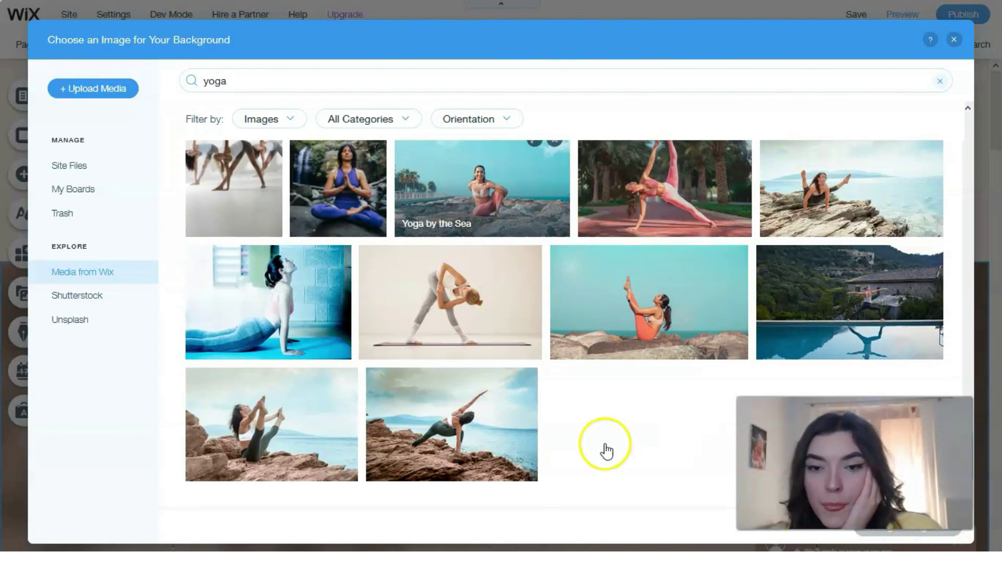
left_click(472, 284)
left_click(453, 293)
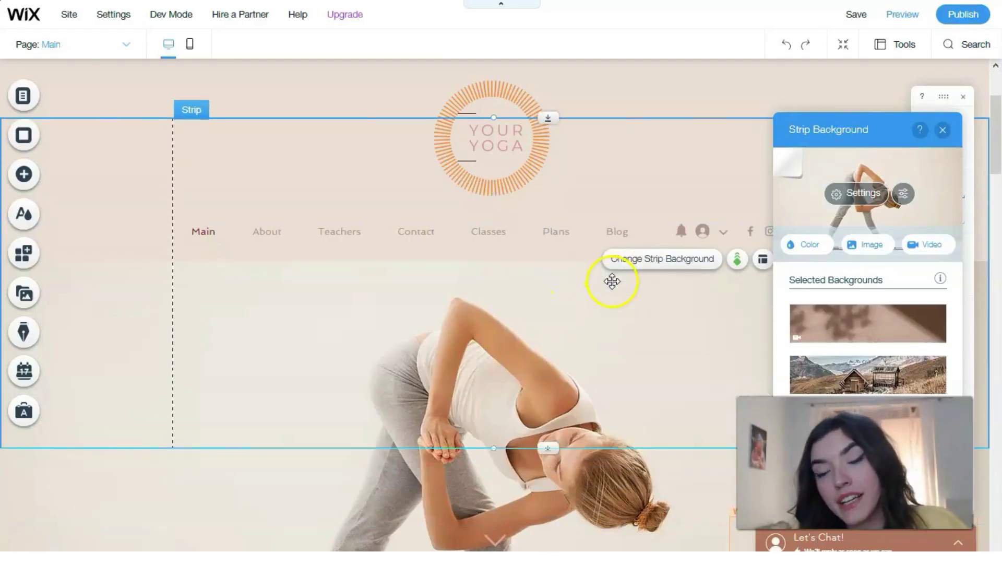
Step: Examine the Main page's sections below the header: the new strip, About Us, the gallery, Teachers, Contact Us, the form and the map
scroll(605, 282, "down", 2)
scroll(561, 327, "down", 5)
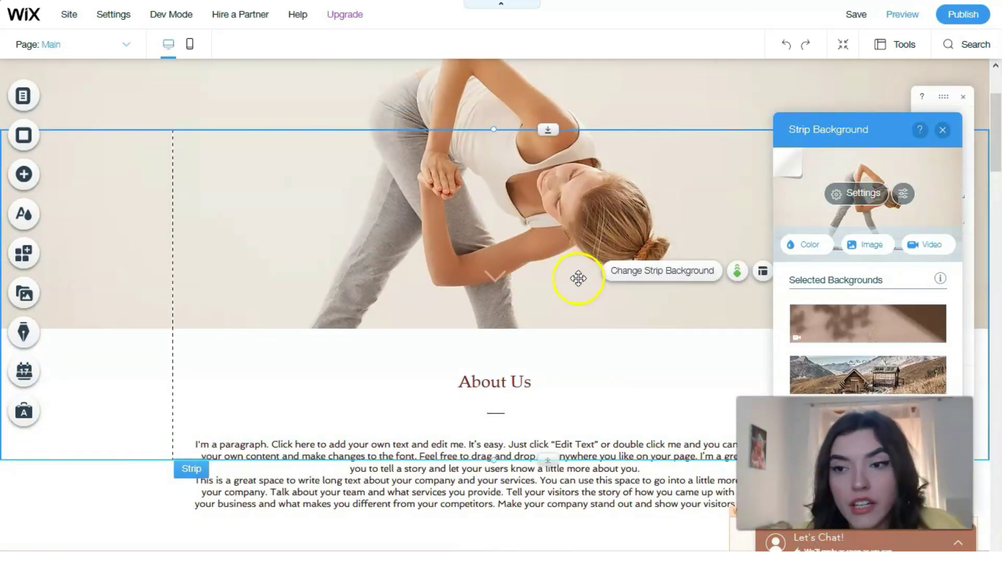
scroll(577, 278, "up", 3)
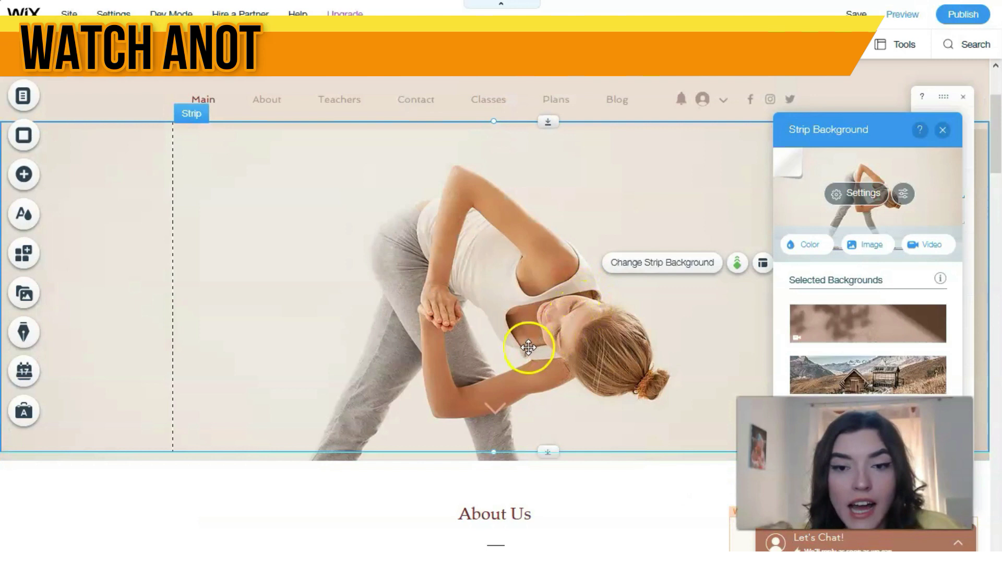
scroll(529, 345, "down", 3)
scroll(529, 345, "down", 7)
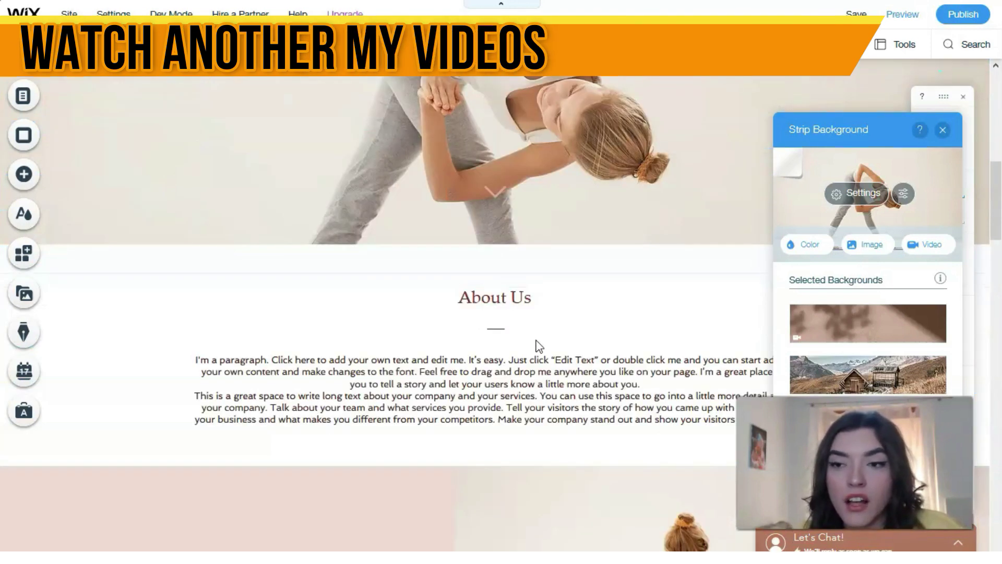
scroll(491, 340, "down", 3)
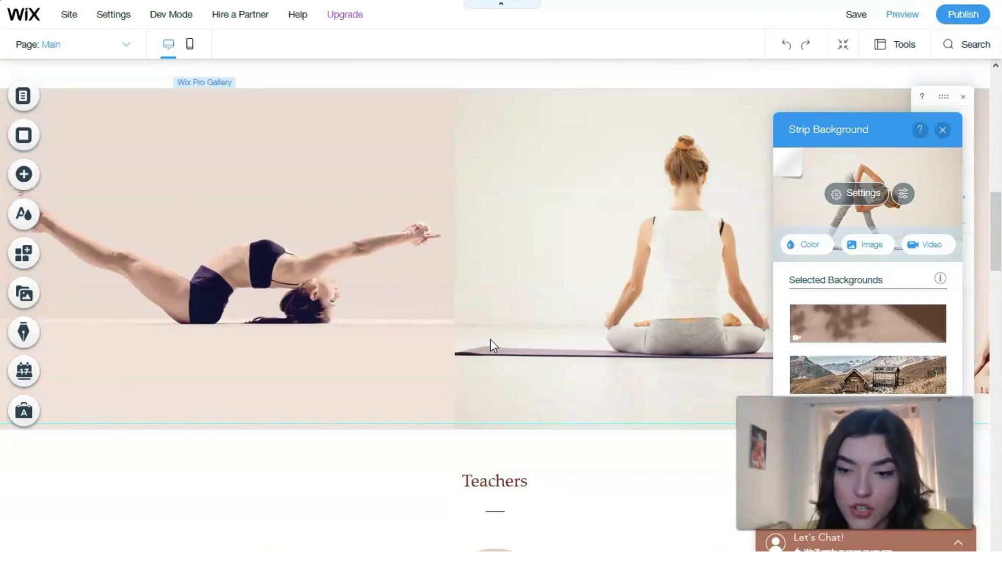
left_click_drag(424, 337, 425, 346)
scroll(425, 351, "down", 5)
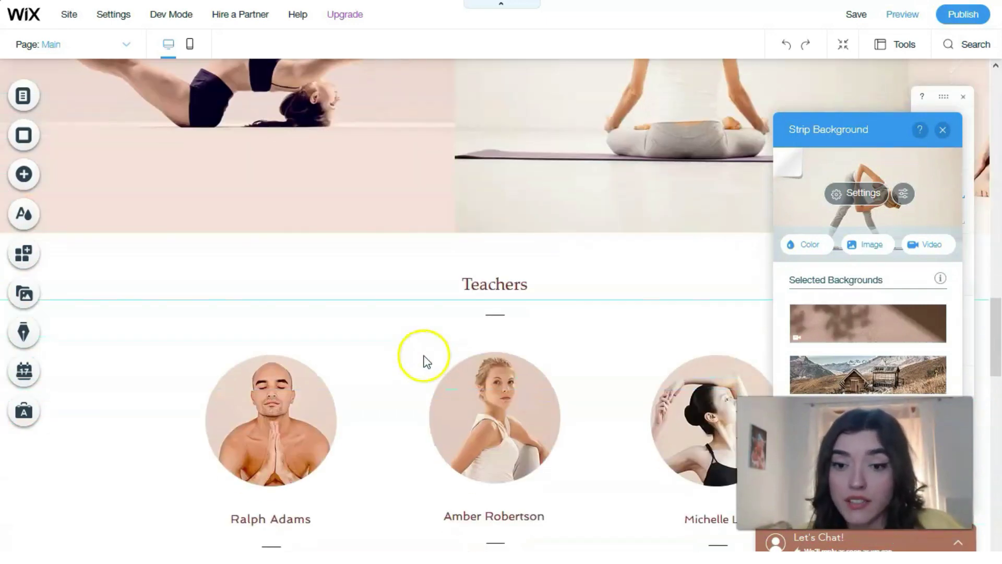
scroll(422, 366, "down", 7)
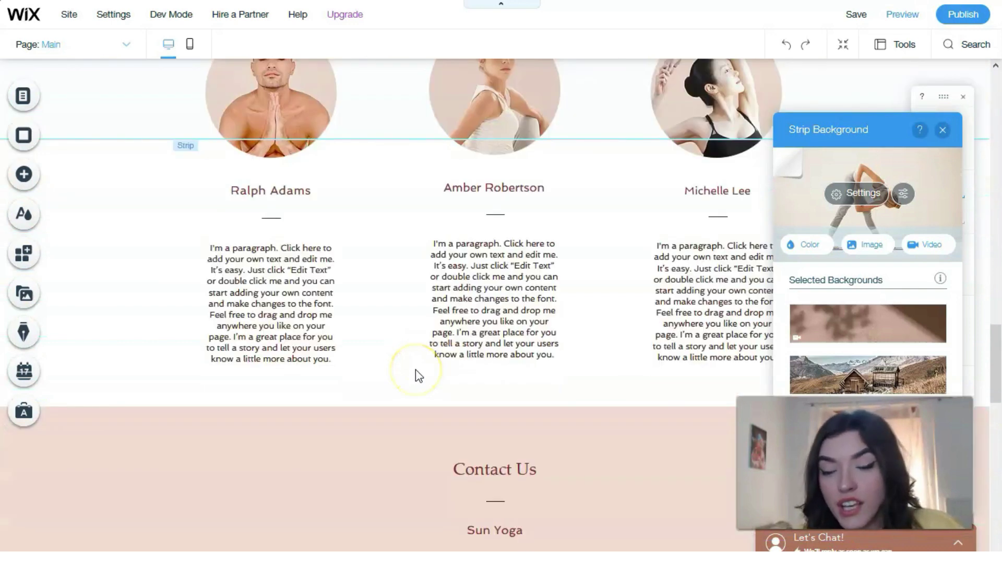
scroll(416, 368, "down", 4)
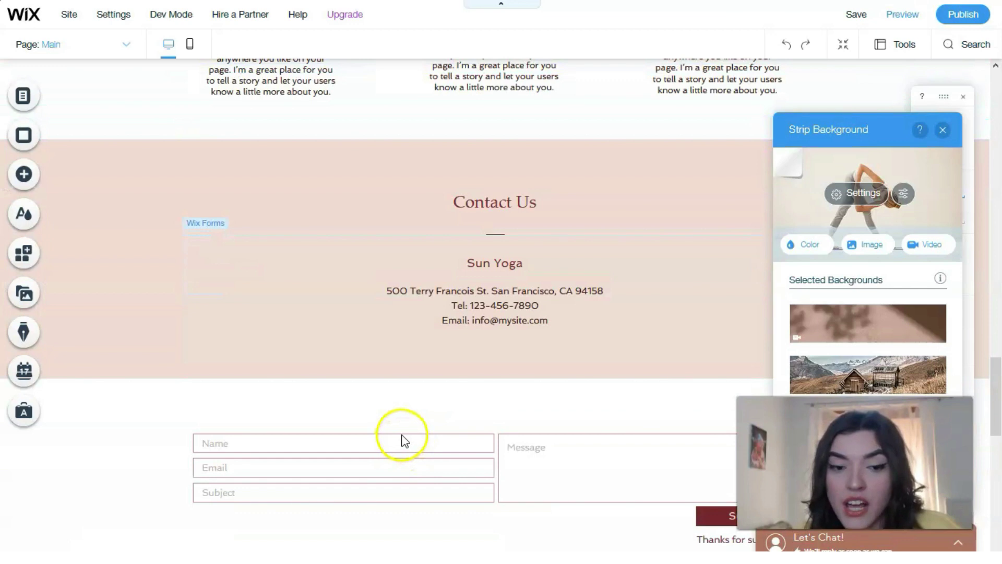
scroll(378, 441, "down", 4)
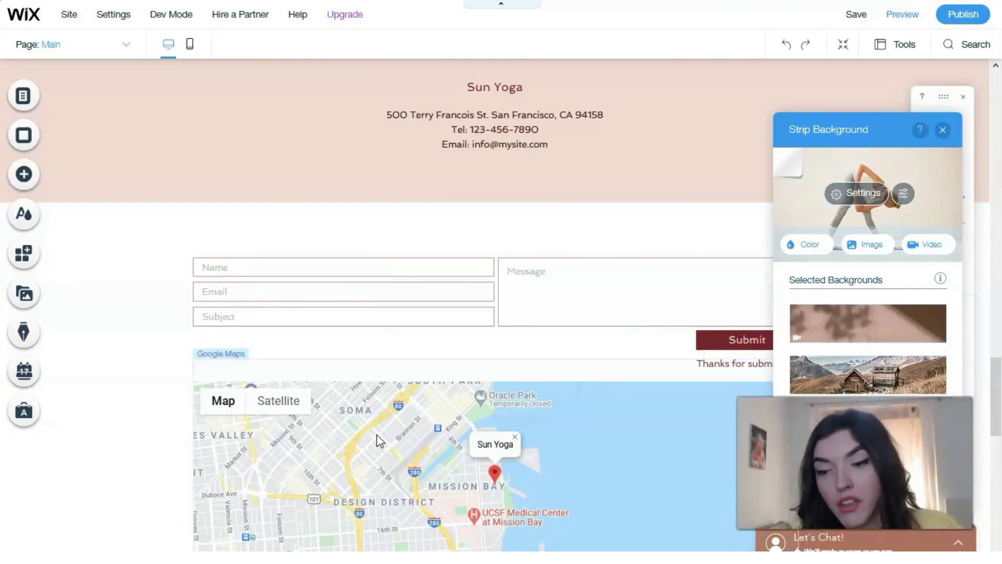